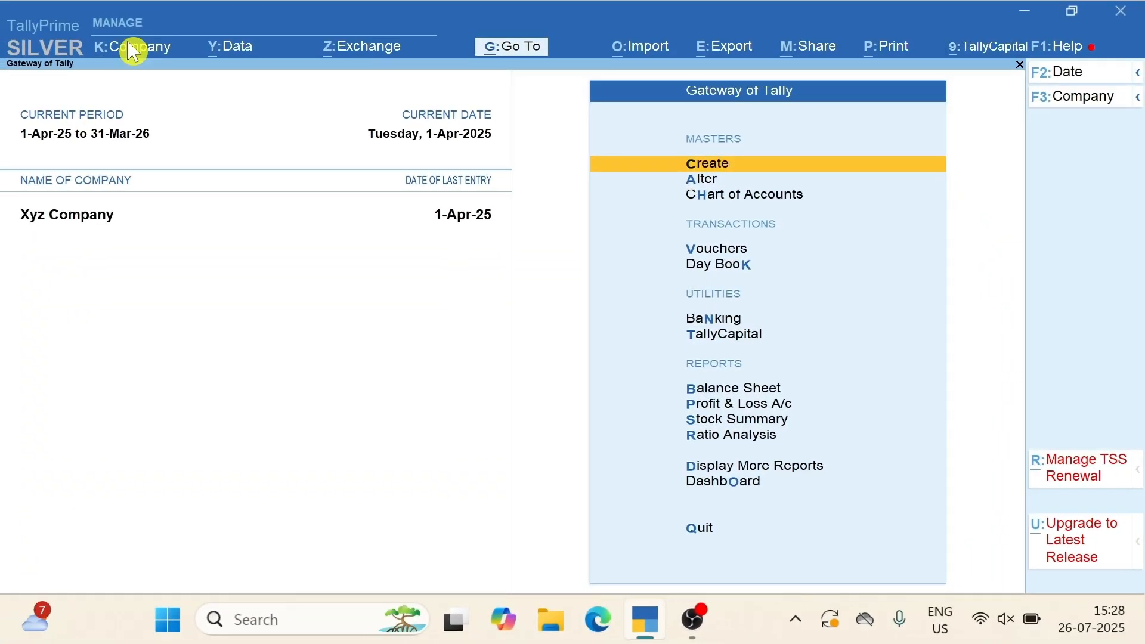
View the company's Security settings and leave them without changes
{"action": "left_click", "coordinate": [130, 48]}
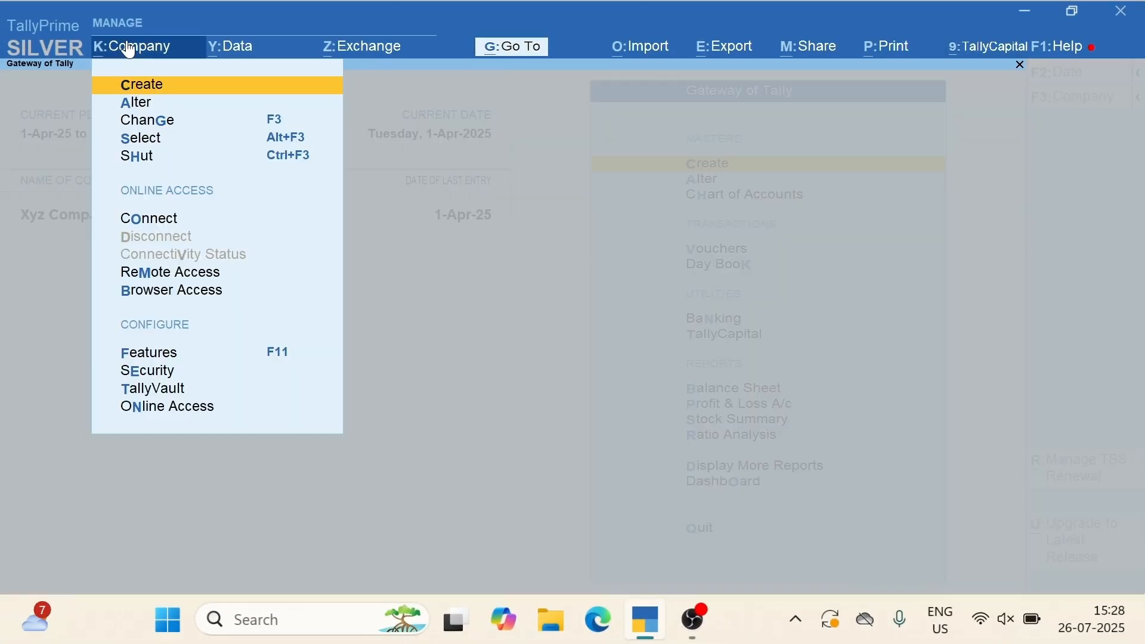
{"action": "key", "text": "Down"}
{"action": "key", "text": "Down"}
{"action": "key", "text": "Down"}
{"action": "key", "text": "Down"}
{"action": "key", "text": "Down"}
{"action": "key", "text": "Down"}
{"action": "key", "text": "Down"}
{"action": "key", "text": "Down"}
{"action": "key", "text": "Down"}
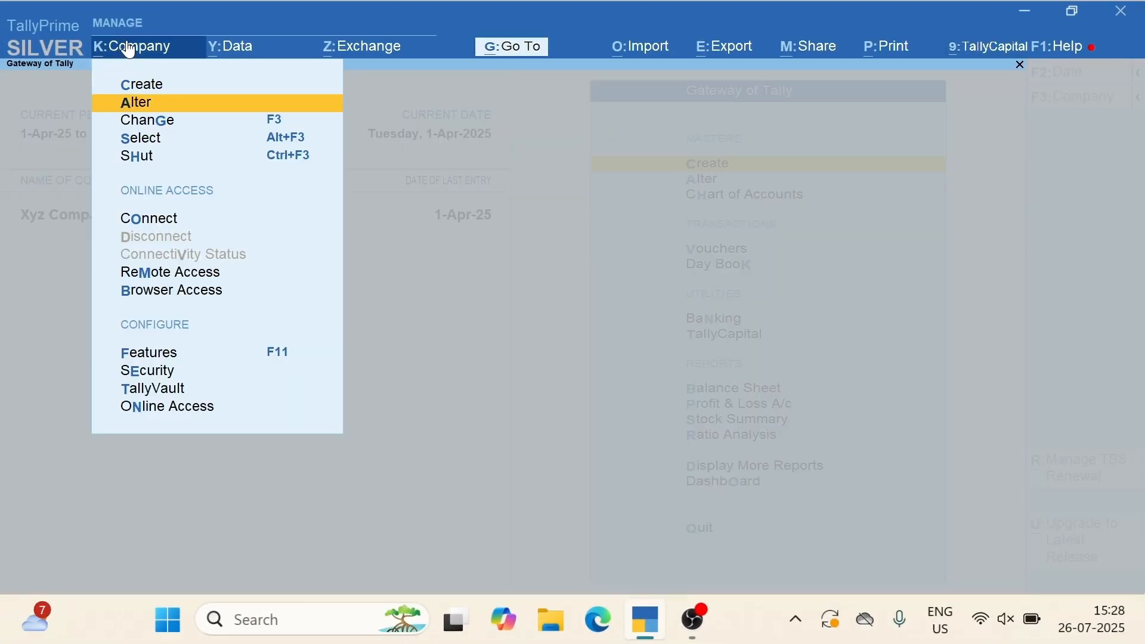
{"action": "key", "text": "Return"}
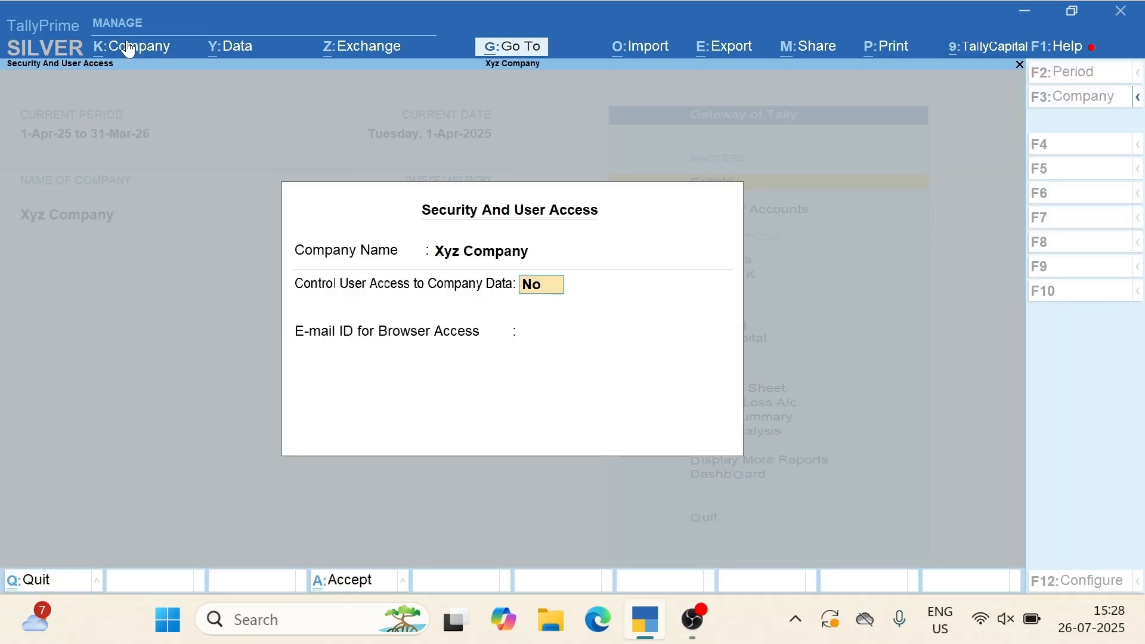
{"action": "key", "text": "Escape"}
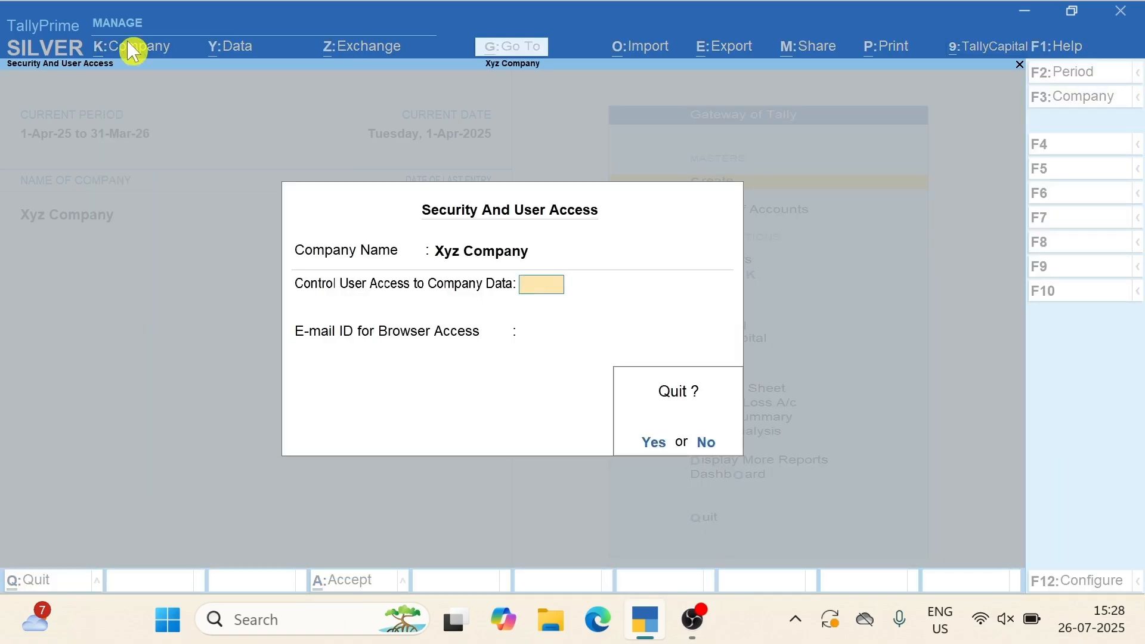
{"action": "key", "text": "y"}
Confirm TDS is enabled in the company features and return to Gateway of Tally
{"action": "left_click", "coordinate": [129, 47]}
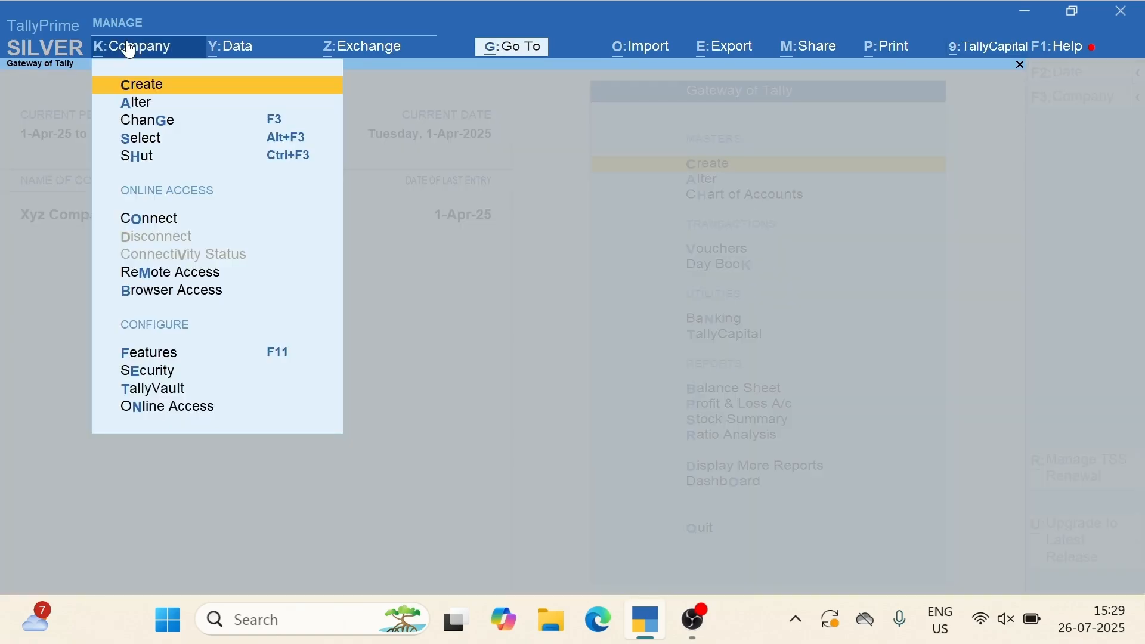
{"action": "left_click", "coordinate": [156, 355]}
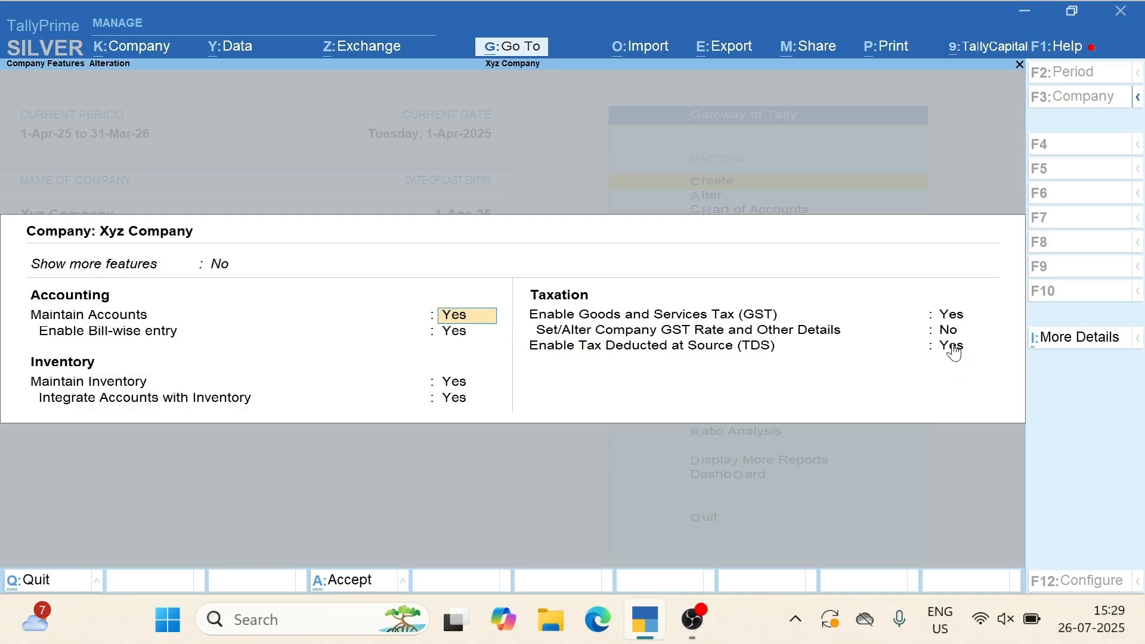
{"action": "key", "text": "ctrl+a"}
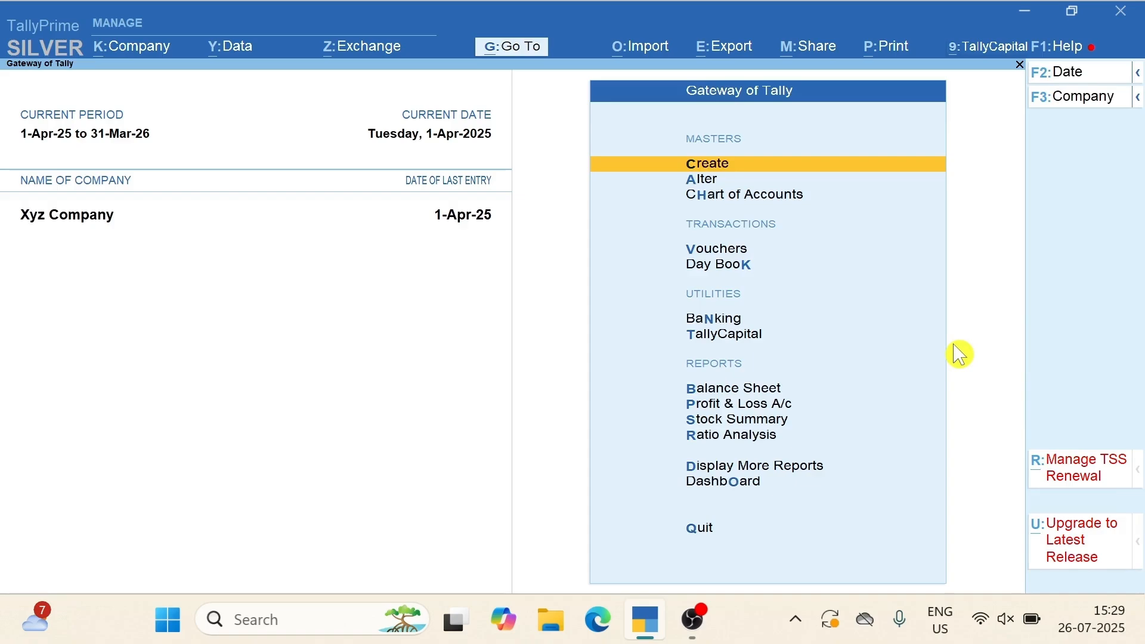
{"action": "key", "text": "Escape"}
{"action": "key", "text": "Escape"}
Start a Purchase voucher with supplier invoice number 12
{"action": "key", "text": "Down"}
{"action": "key", "text": "Down"}
{"action": "key", "text": "Down"}
{"action": "key", "text": "Down"}
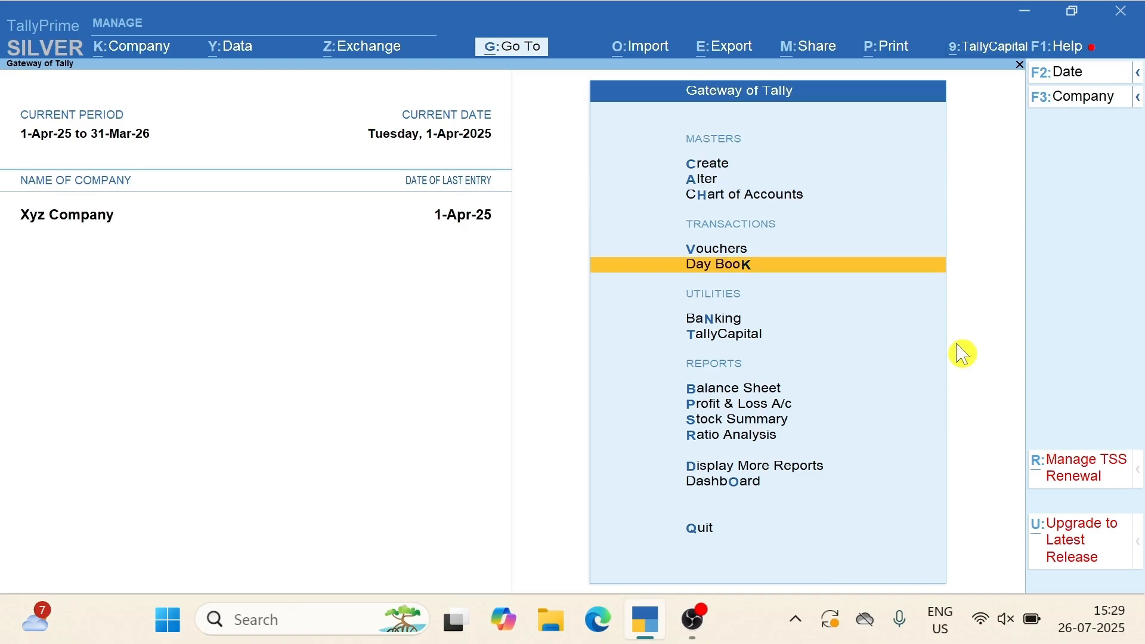
{"action": "key", "text": "Up"}
{"action": "key", "text": "Return"}
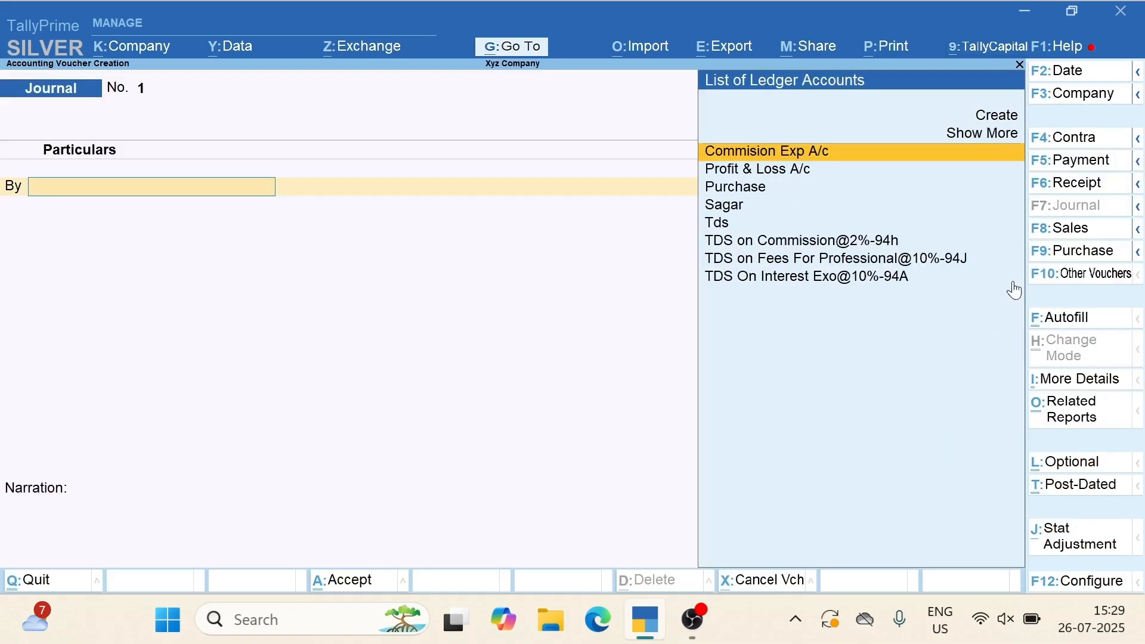
{"action": "left_click", "coordinate": [1067, 265]}
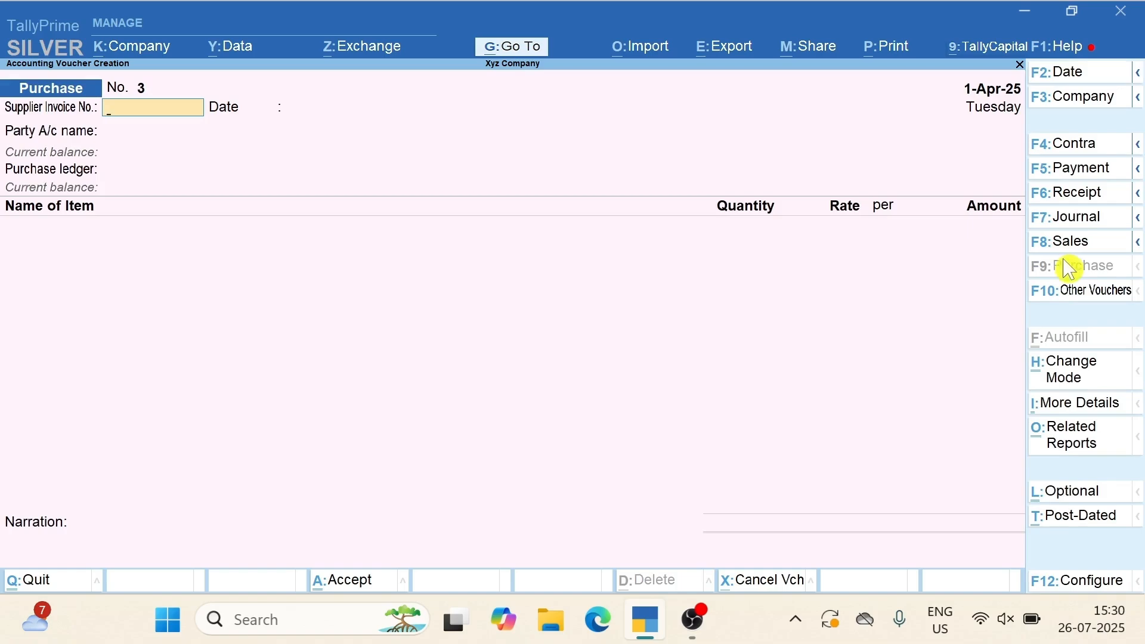
{"action": "type", "text": "12"}
{"action": "key", "text": "Return"}
Select Sagar as the party, accept party details, and open Sagar's ledger for alteration
{"action": "key", "text": "Return"}
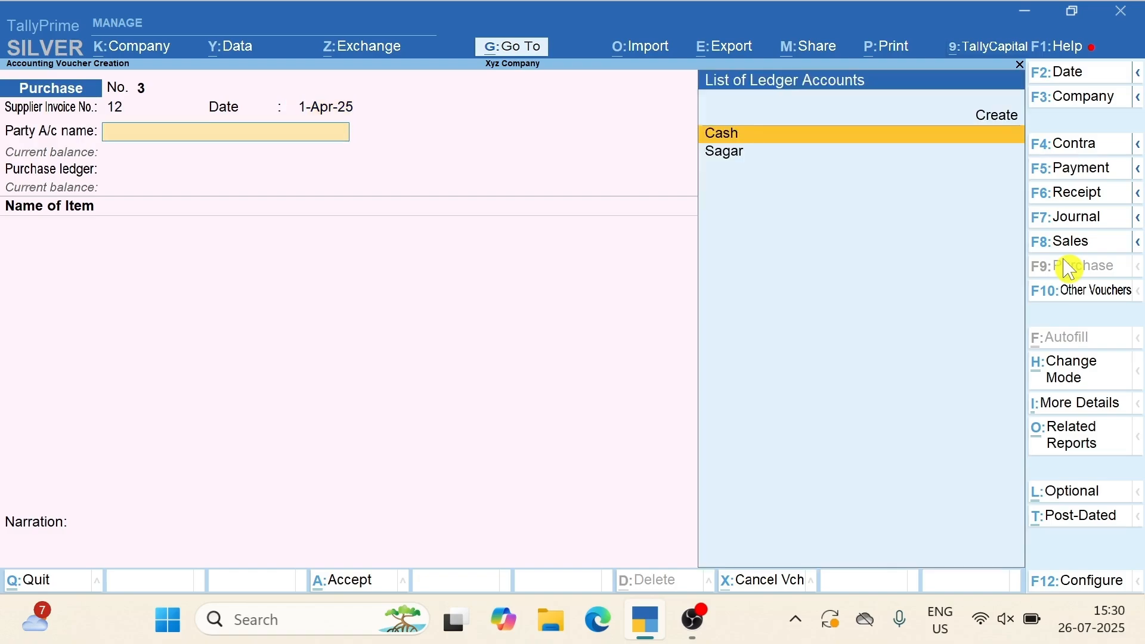
{"action": "key", "text": "Down"}
{"action": "key", "text": "Return"}
{"action": "key", "text": "Return"}
{"action": "key", "text": "Return"}
{"action": "key", "text": "Return"}
{"action": "key", "text": "Return"}
{"action": "key", "text": "Return"}
{"action": "key", "text": "Return"}
{"action": "key", "text": "Return"}
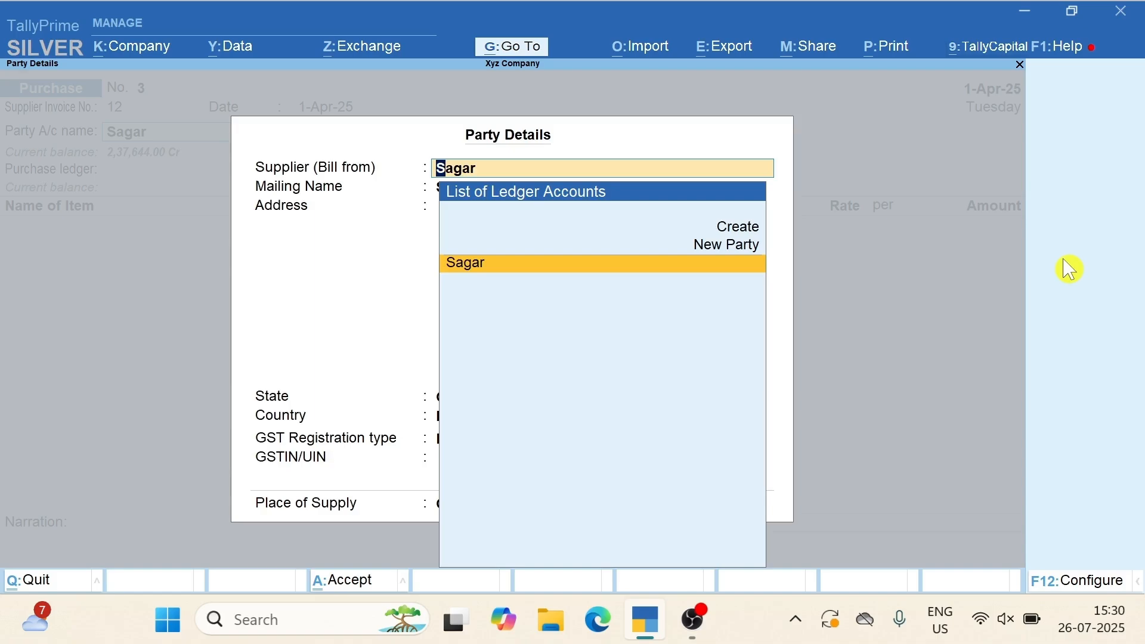
{"action": "key", "text": "Return"}
{"action": "key", "text": "Return"}
{"action": "key", "text": "Return"}
{"action": "key", "text": "Return"}
{"action": "key", "text": "Return"}
{"action": "key", "text": "Return"}
{"action": "key", "text": "Return"}
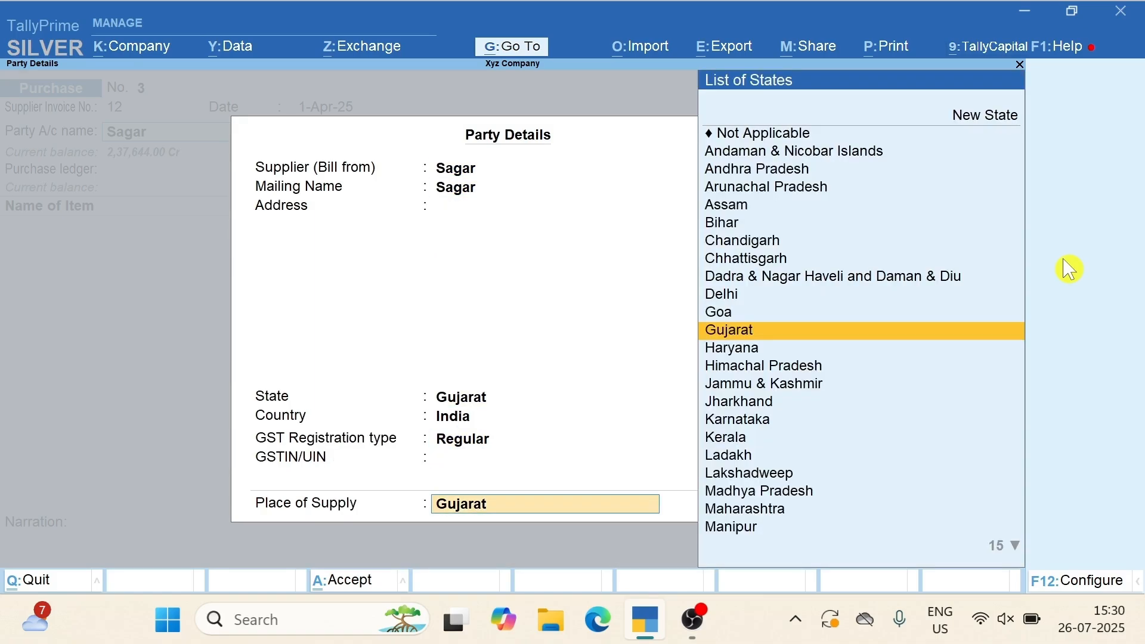
{"action": "key", "text": "Return"}
{"action": "key", "text": "BackSpace"}
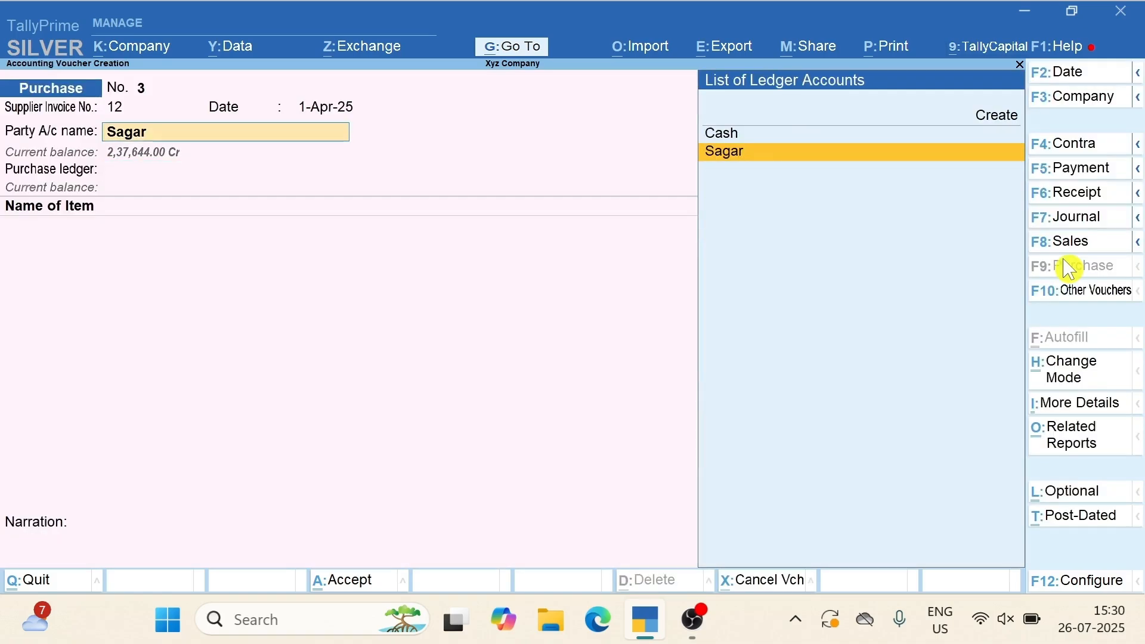
{"action": "key", "text": "ctrl"}
{"action": "key", "text": "ctrl+Return"}
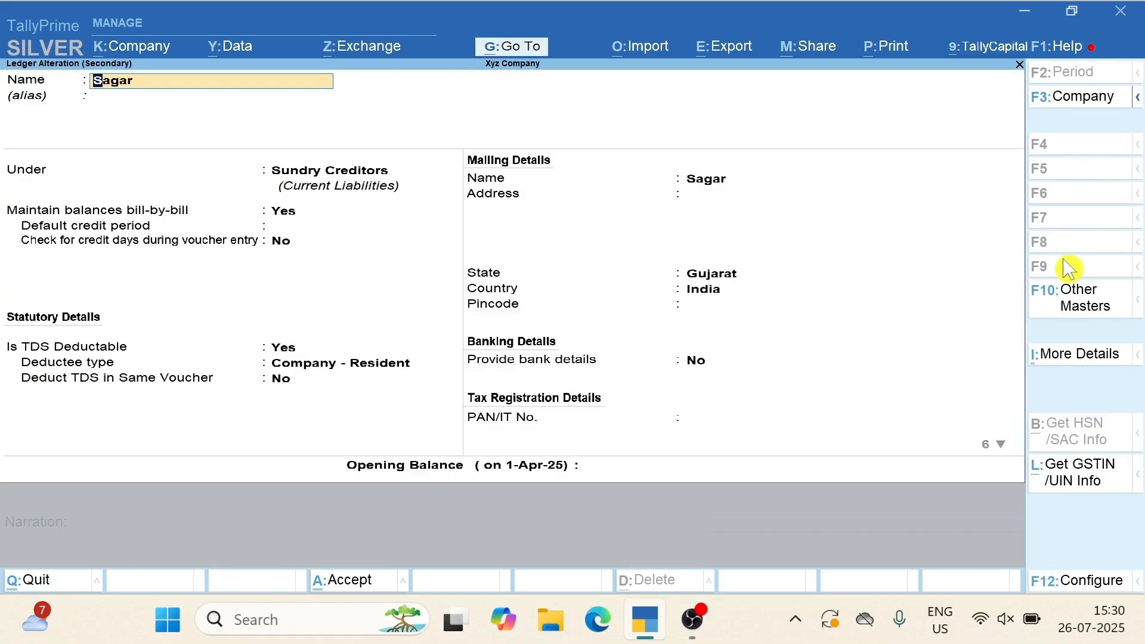
Make Sagar TDS deductible as Company - Resident, enter the supplier's PAN, keep Regular, and save
{"action": "left_click", "coordinate": [290, 353]}
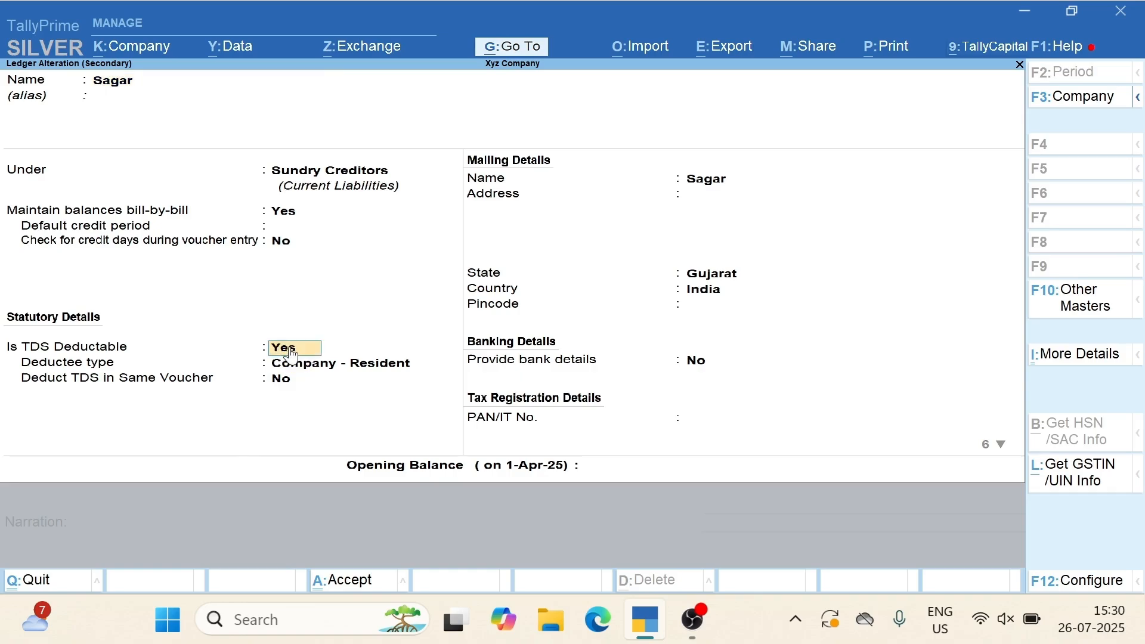
{"action": "key", "text": "Return"}
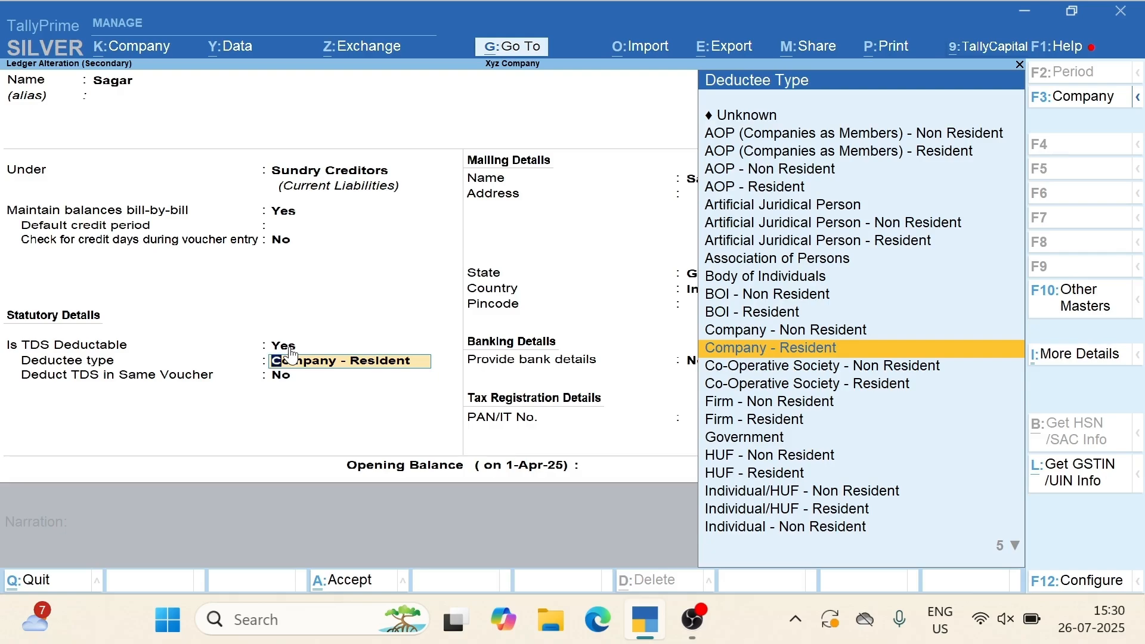
{"action": "key", "text": "Return"}
{"action": "key", "text": "Return"}
{"action": "key", "text": "Return"}
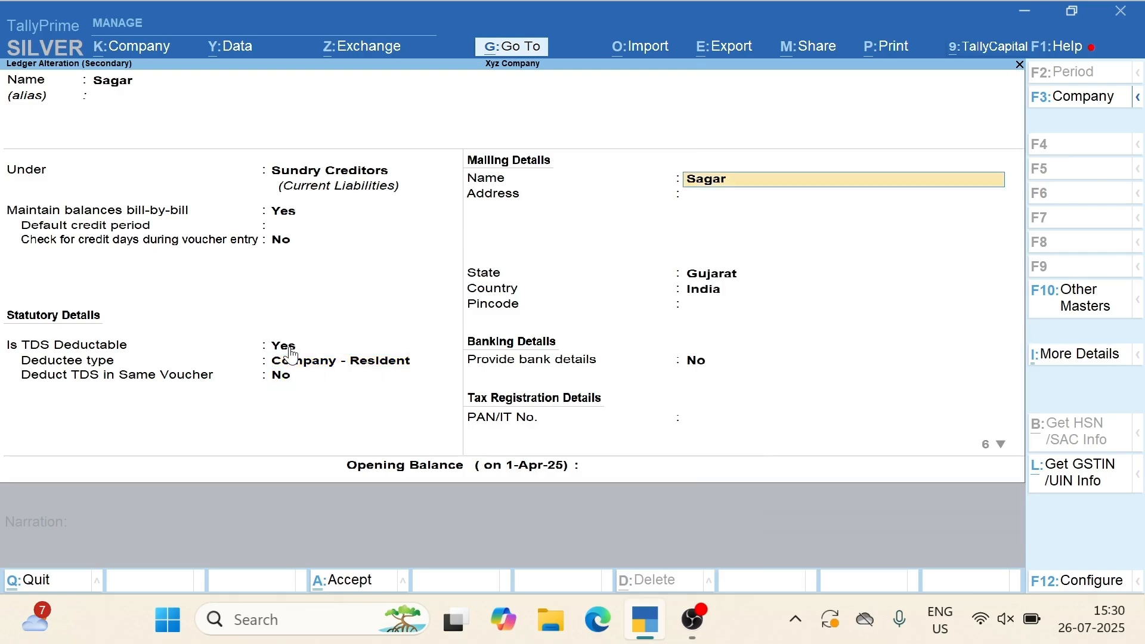
{"action": "key", "text": "Return"}
{"action": "key", "text": "Return"}
{"action": "key", "text": "Return"}
{"action": "key", "text": "Return"}
{"action": "key", "text": "Return"}
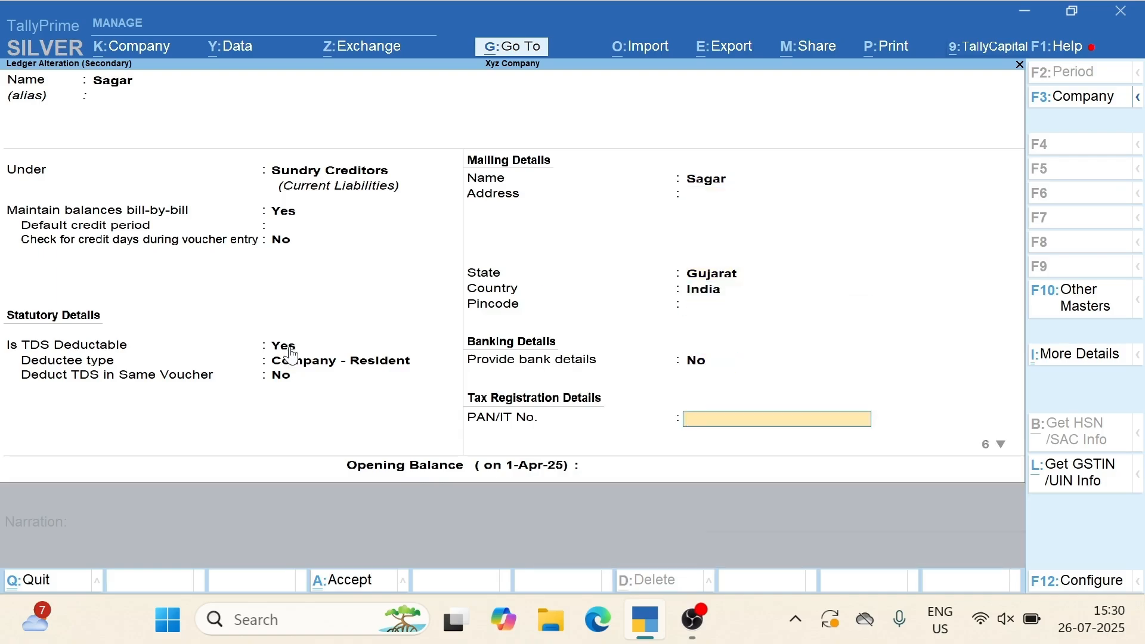
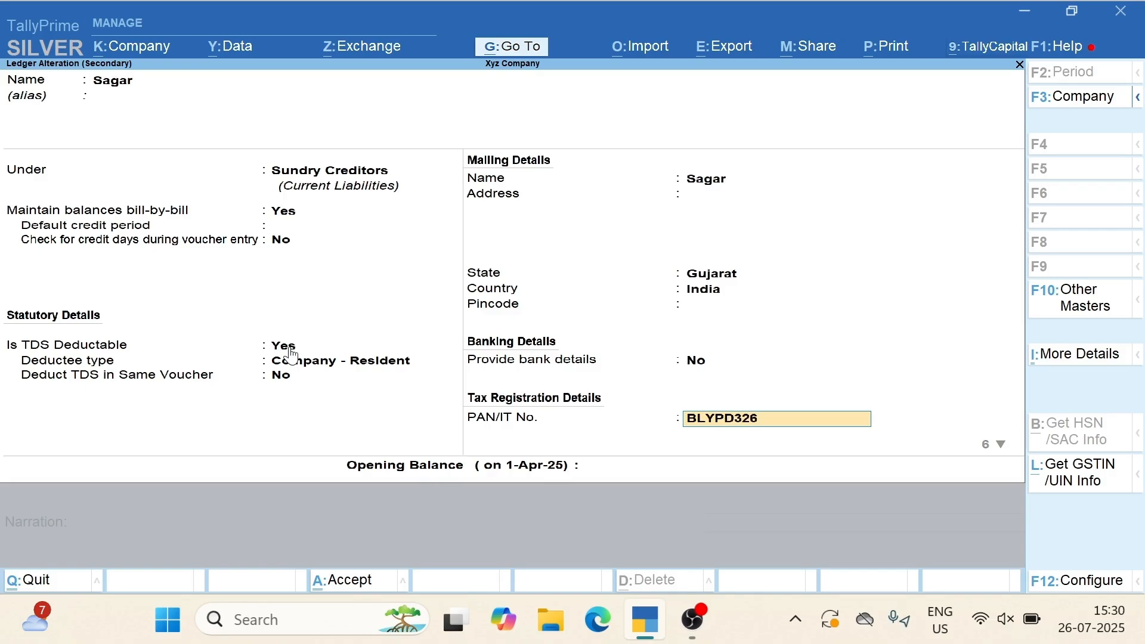
{"action": "key", "text": "Return"}
{"action": "key", "text": "Return"}
{"action": "key", "text": "Return"}
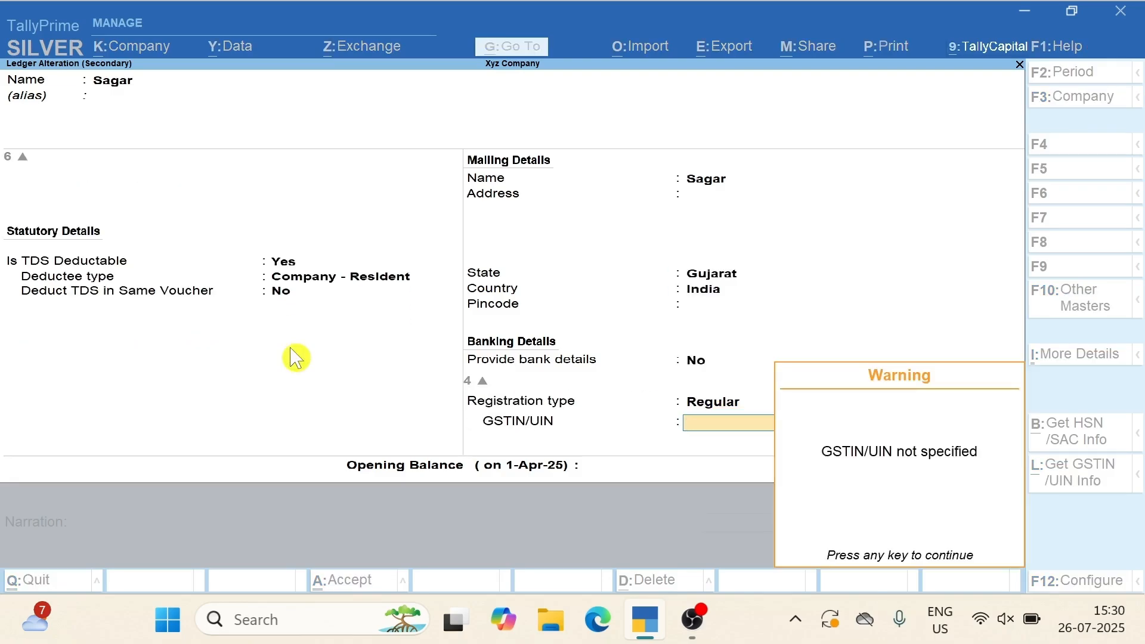
{"action": "key", "text": "Return"}
{"action": "key", "text": "Return"}
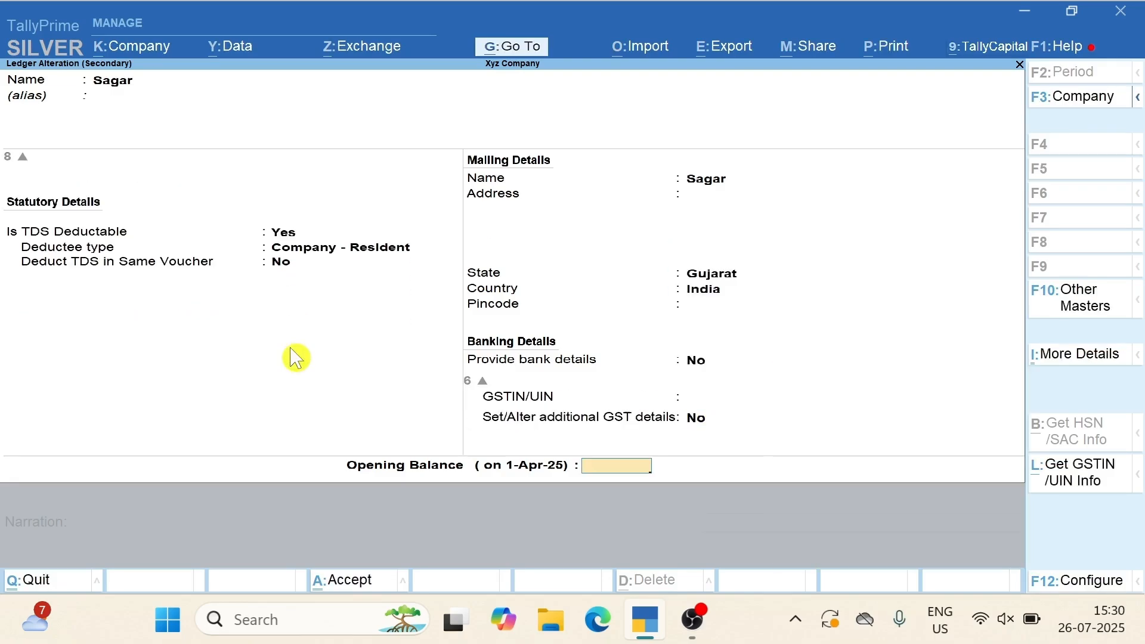
{"action": "key", "text": "Return"}
{"action": "key", "text": "Return"}
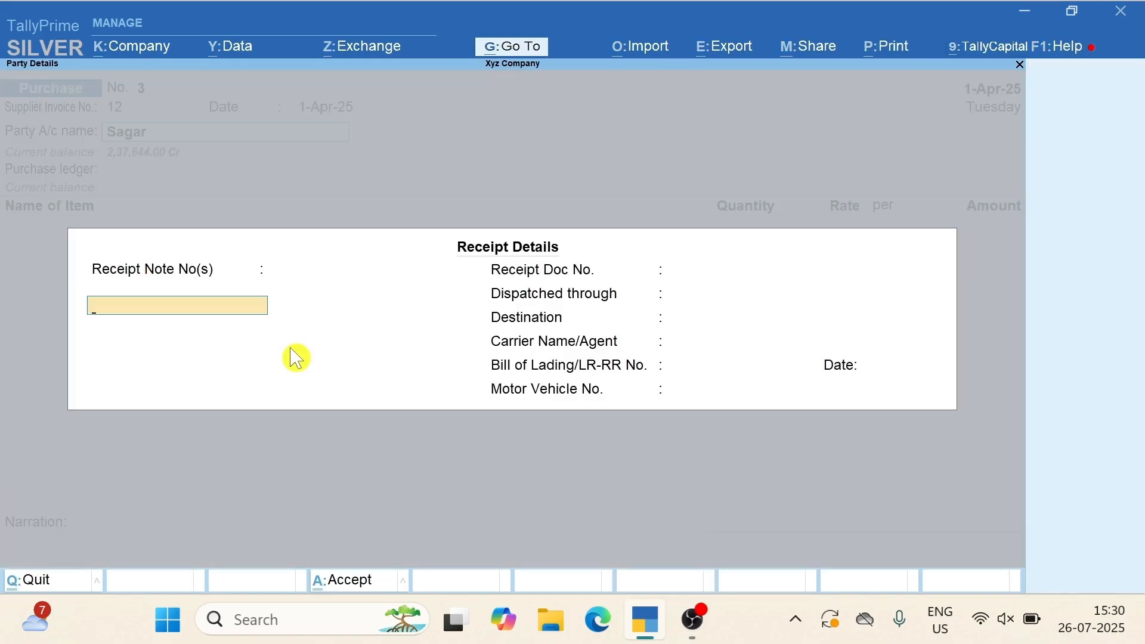
Set Commision Exp A/c as the purchase ledger and open that ledger for alteration
{"action": "key", "text": "Return"}
{"action": "key", "text": "Return"}
{"action": "key", "text": "Return"}
{"action": "key", "text": "Return"}
{"action": "key", "text": "Return"}
{"action": "key", "text": "Return"}
{"action": "key", "text": "Return"}
{"action": "key", "text": "Return"}
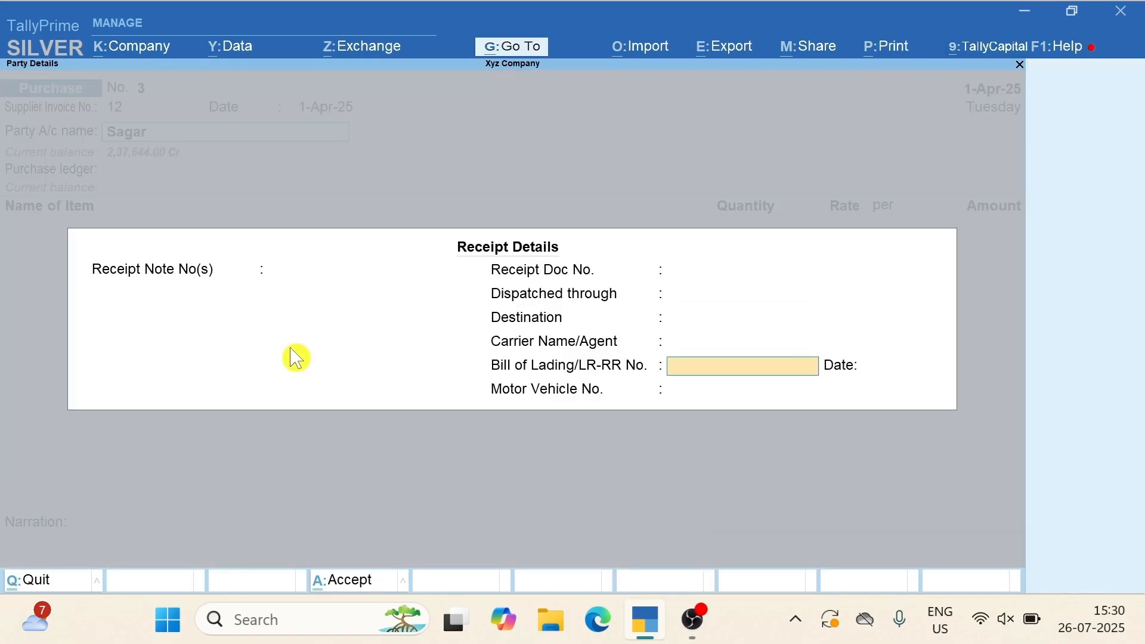
{"action": "key", "text": "Return"}
{"action": "key", "text": "Return"}
{"action": "key", "text": "Return"}
{"action": "key", "text": "Return"}
{"action": "key", "text": "Return"}
{"action": "key", "text": "Return"}
{"action": "key", "text": "Return"}
{"action": "key", "text": "Return"}
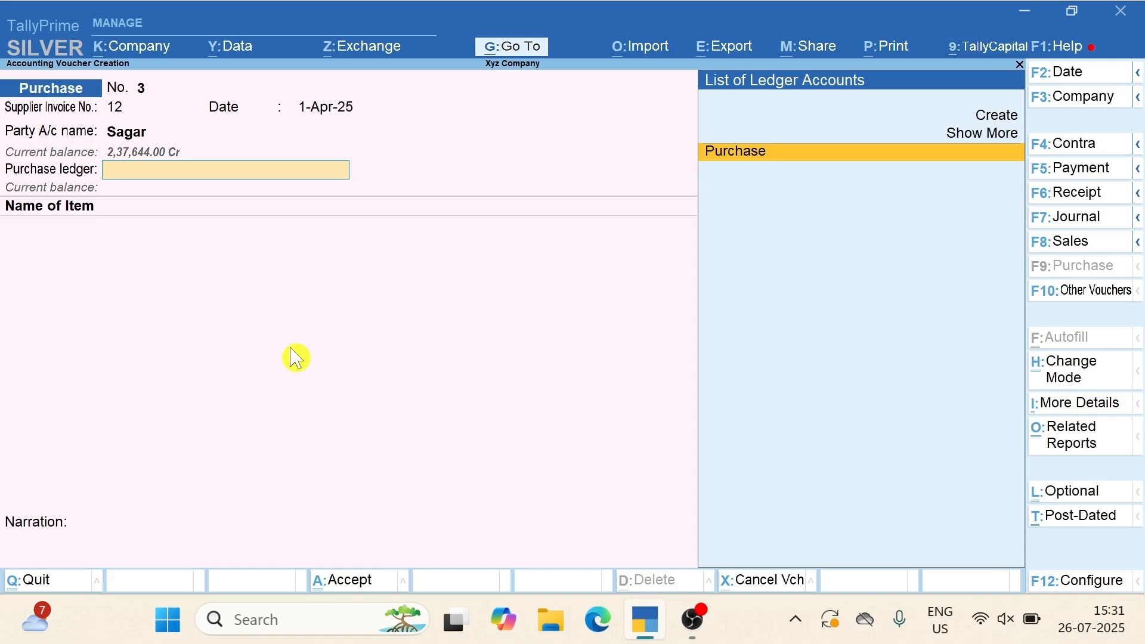
{"action": "key", "text": "Up"}
{"action": "key", "text": "Return"}
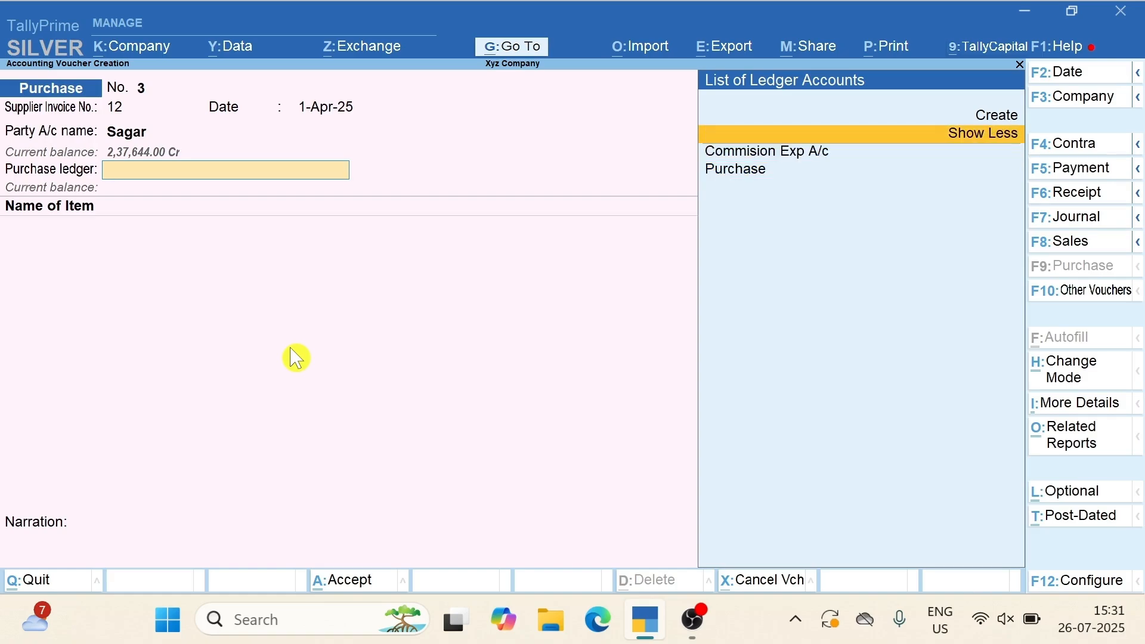
{"action": "key", "text": "Down"}
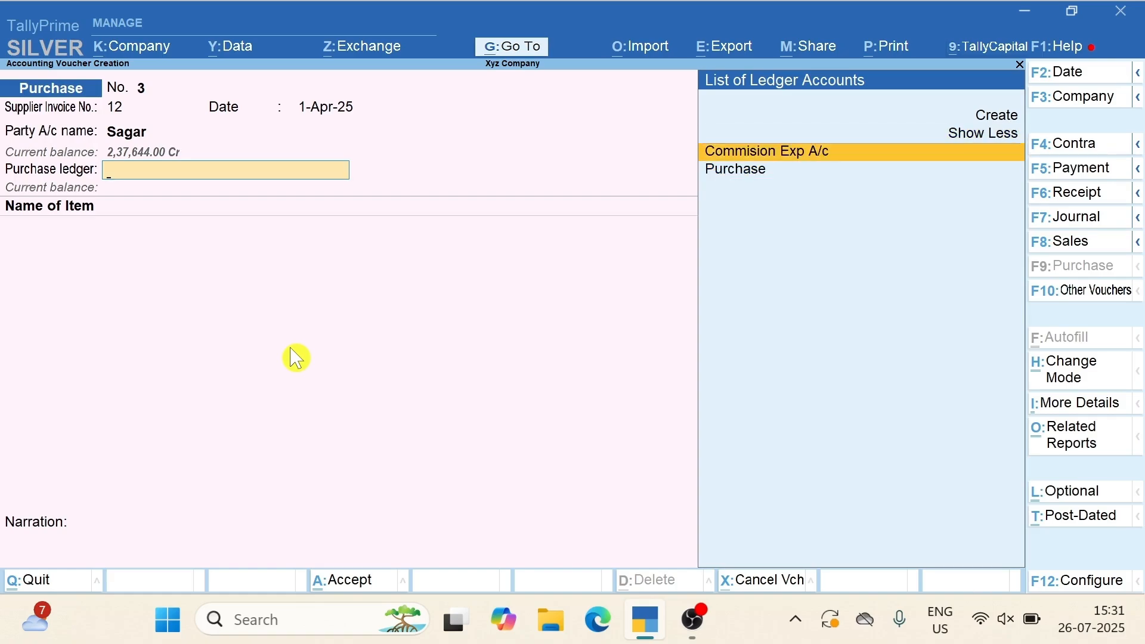
{"action": "key", "text": "Return"}
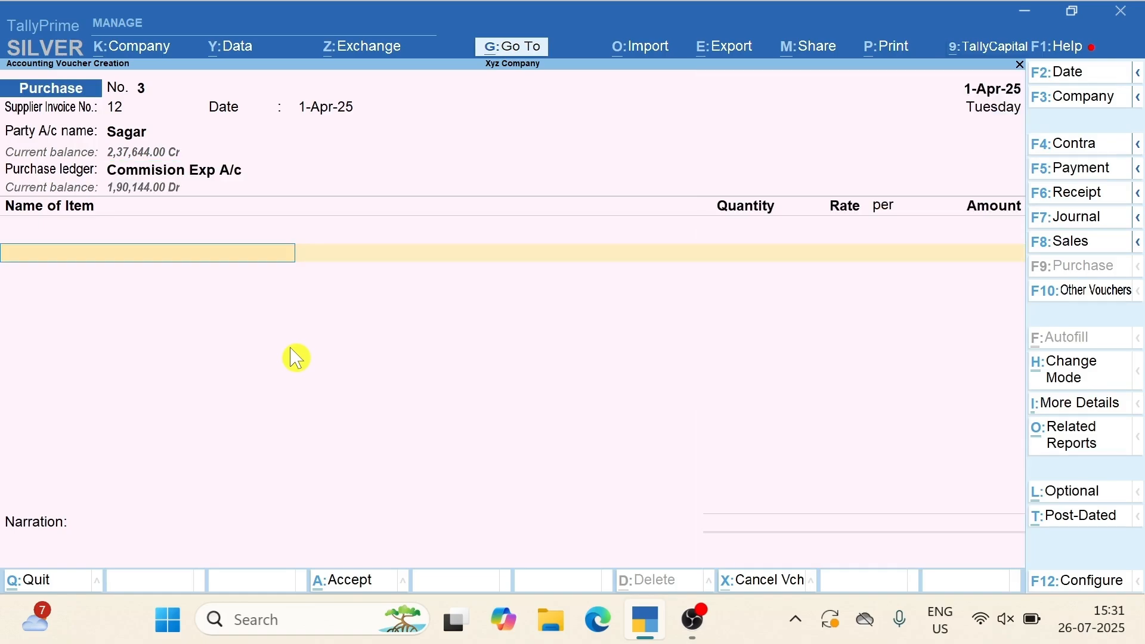
{"action": "key", "text": "BackSpace"}
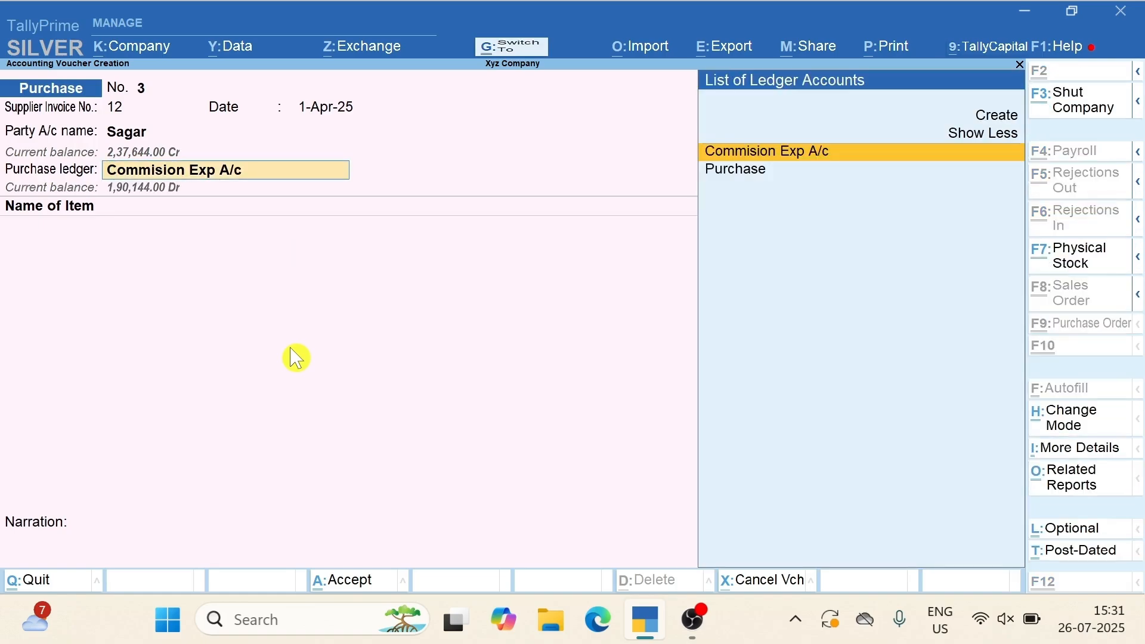
{"action": "key", "text": "ctrl+Return"}
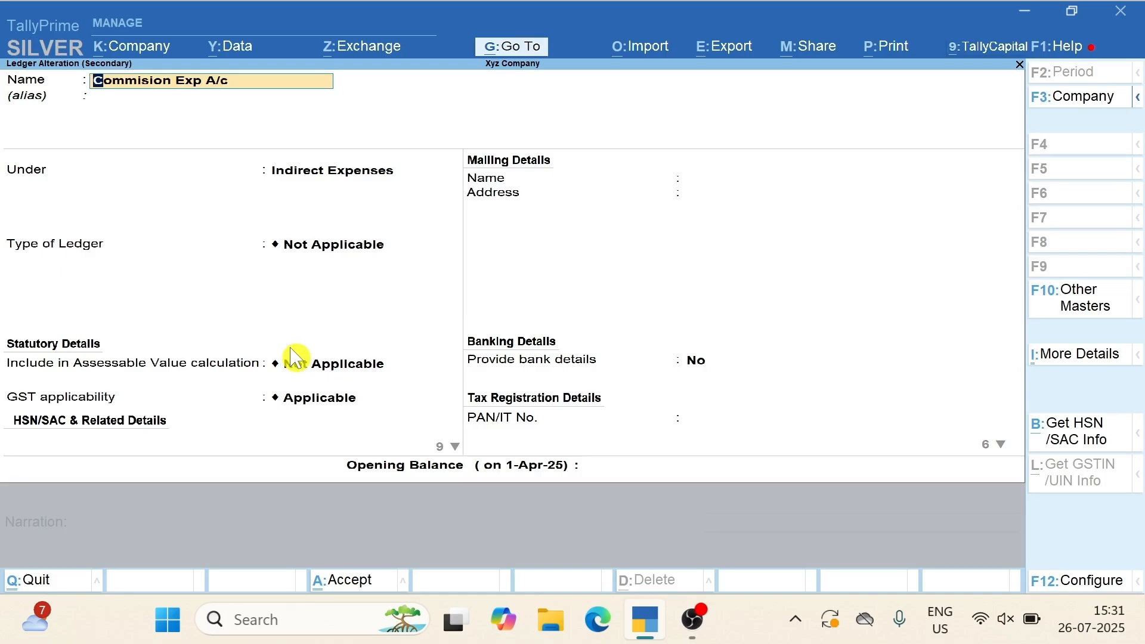
Keep Indirect Expenses as parent and set HSN/SAC 996211 with description Commision
{"action": "key", "text": "Return"}
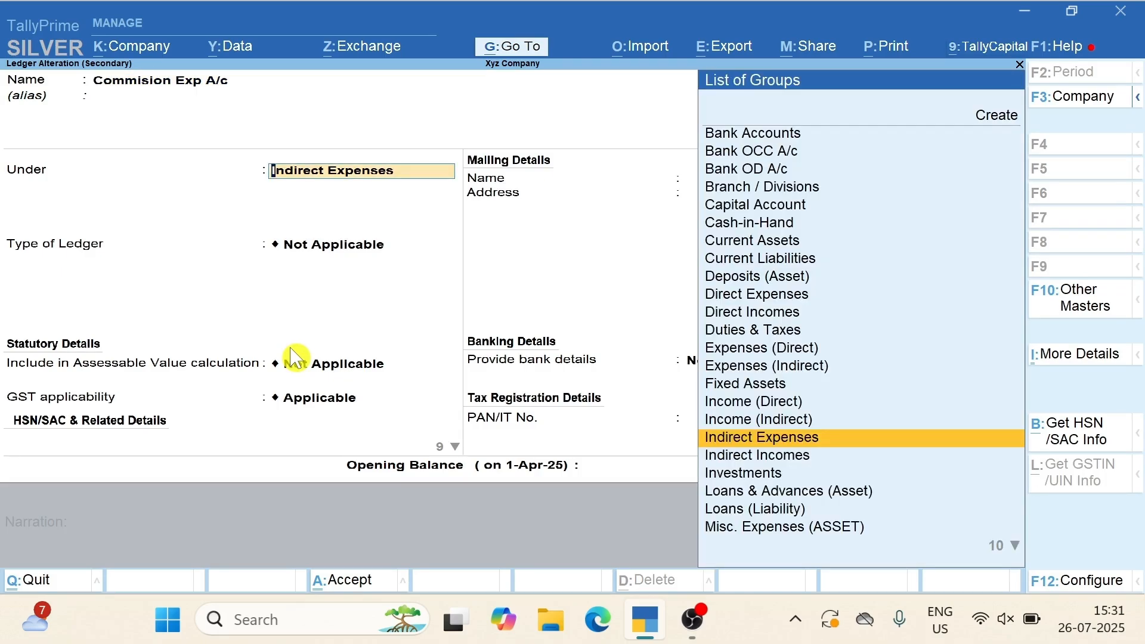
{"action": "key", "text": "Return"}
{"action": "key", "text": "Return"}
{"action": "key", "text": "Return"}
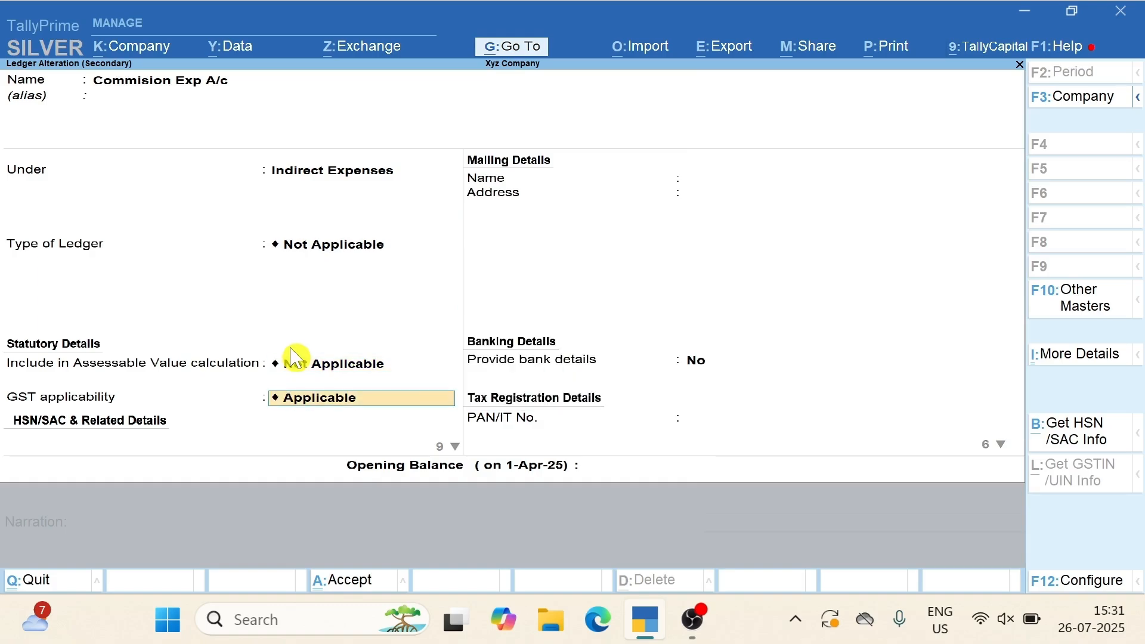
{"action": "key", "text": "Return"}
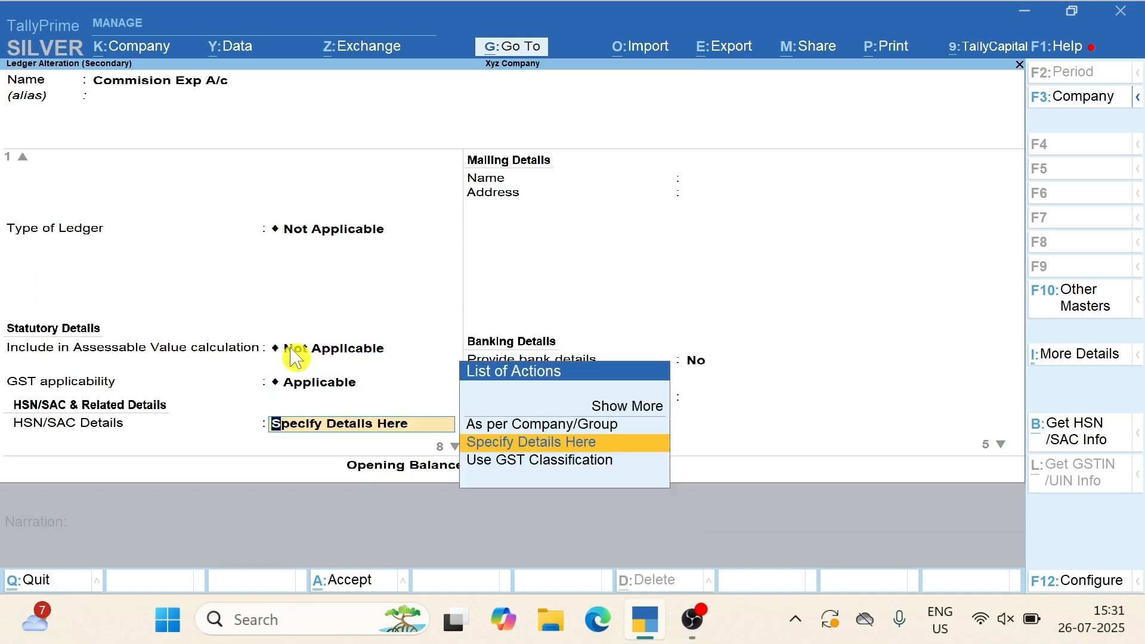
{"action": "key", "text": "Return"}
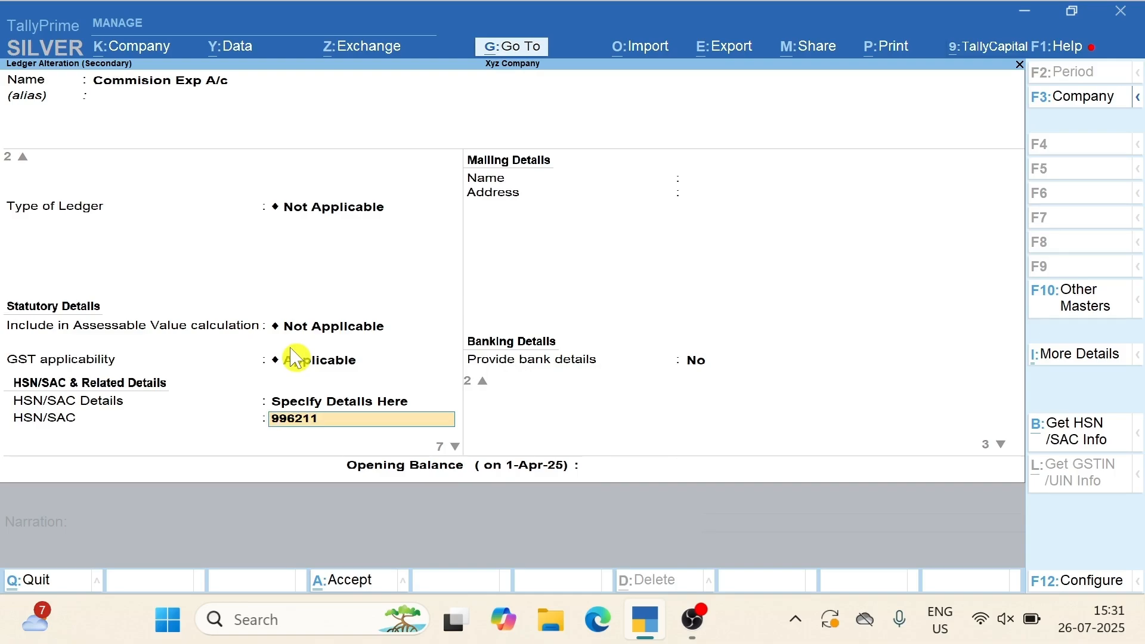
{"action": "key", "text": "Return"}
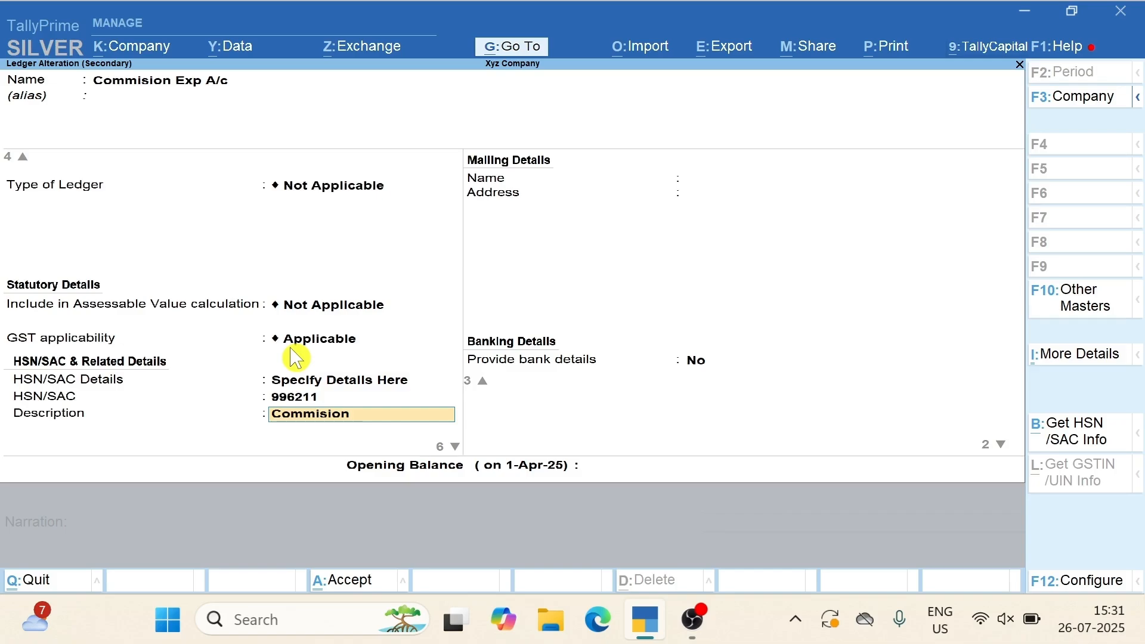
{"action": "key", "text": "Return"}
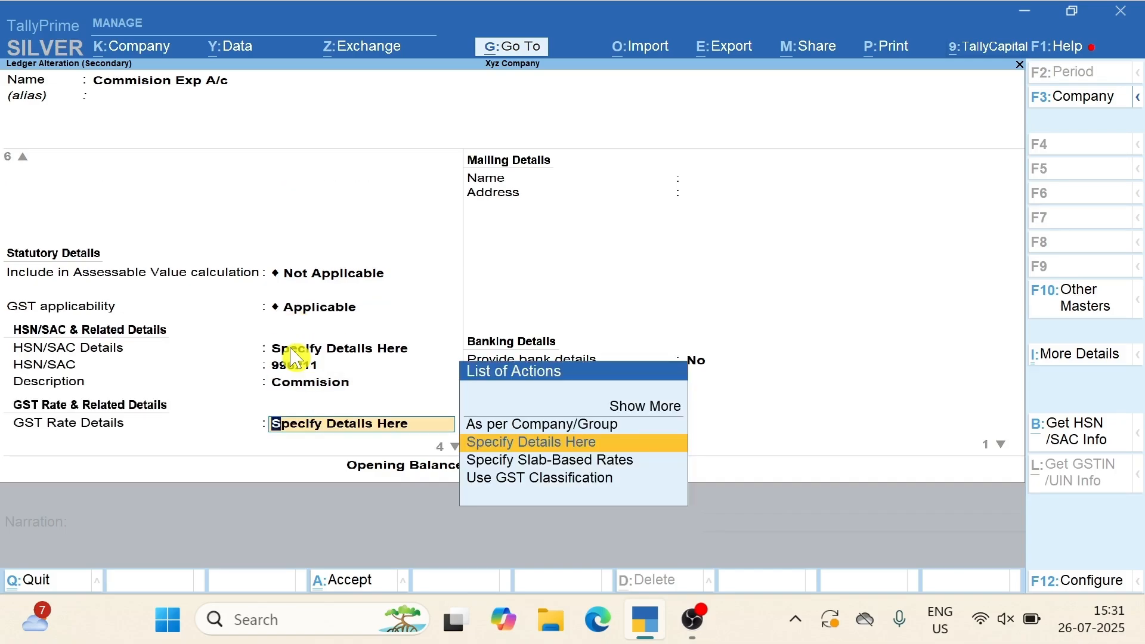
Set the ledger's GST as Taxable at 18% with supply type Services
{"action": "key", "text": "Return"}
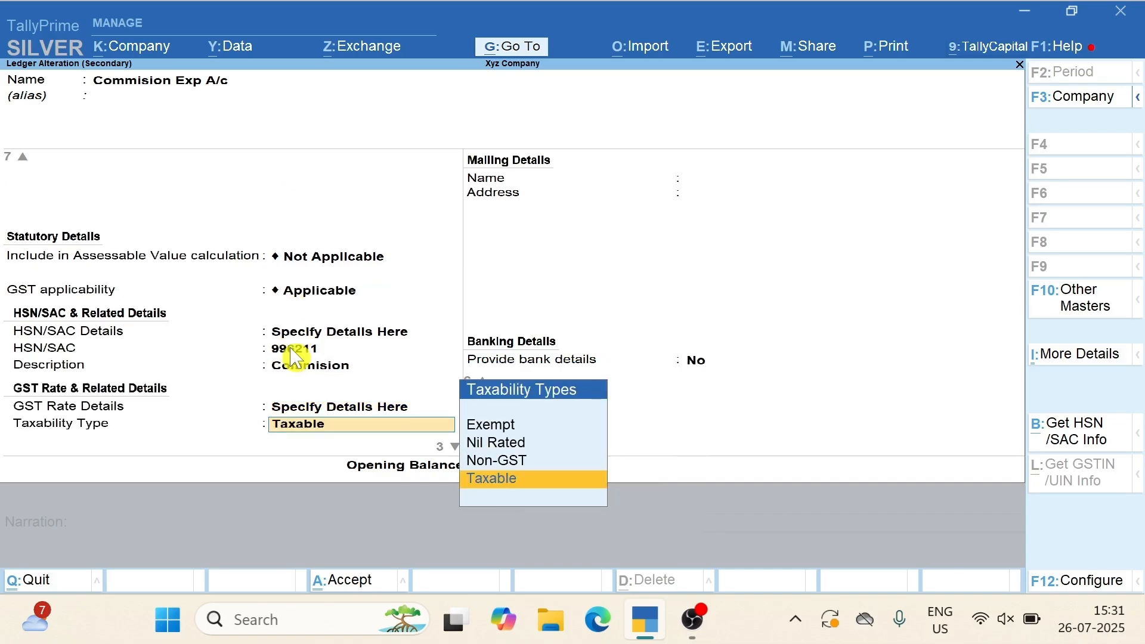
{"action": "key", "text": "Return"}
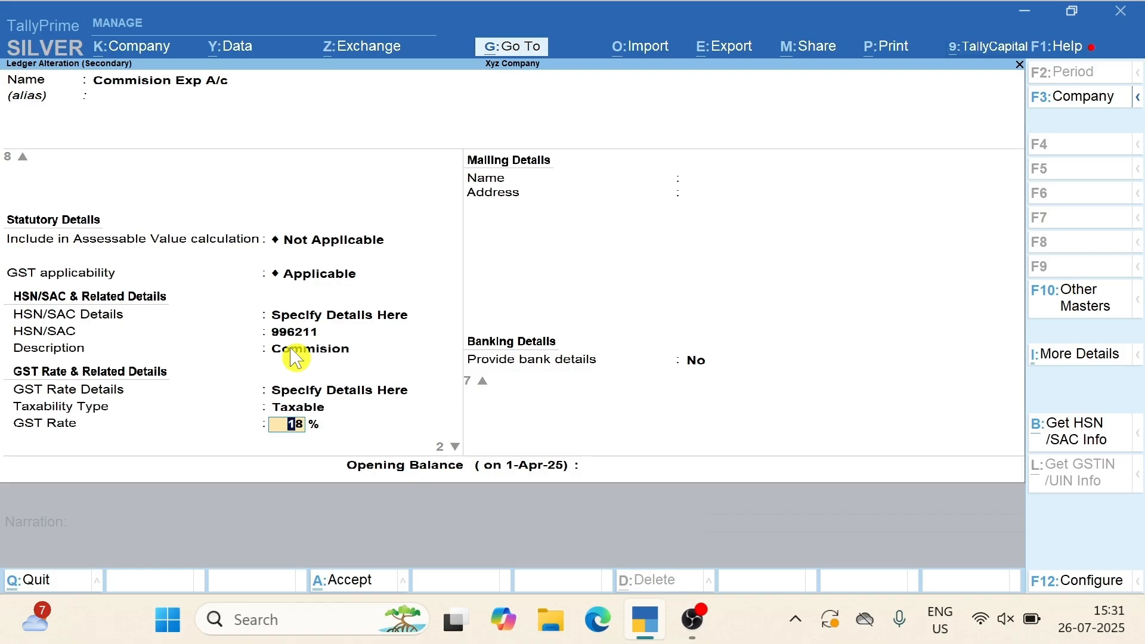
{"action": "key", "text": "Return"}
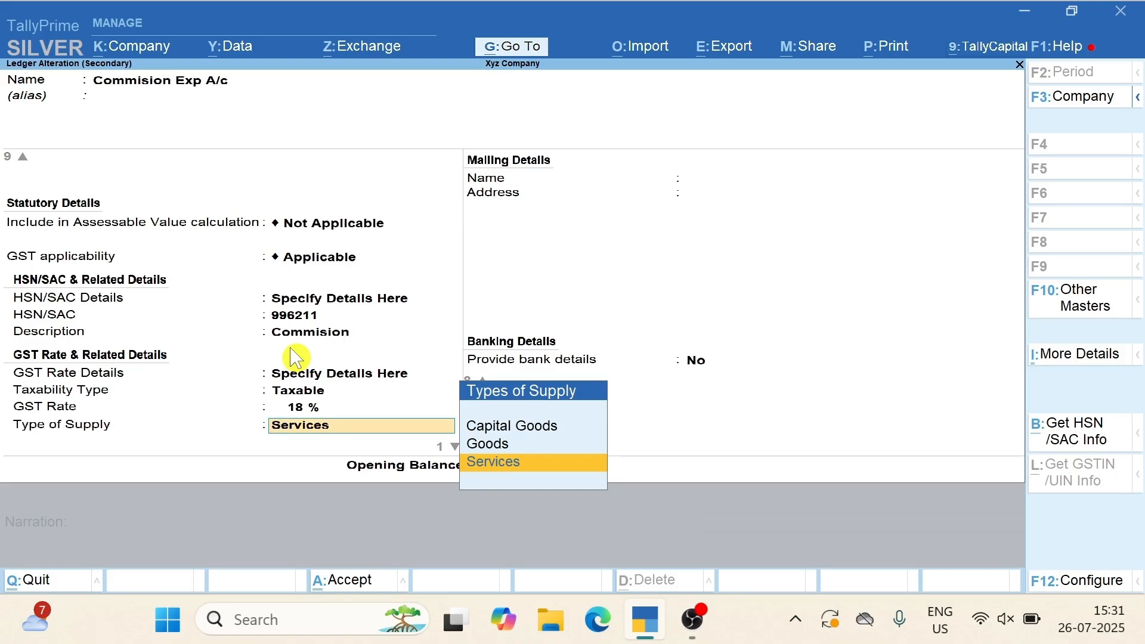
{"action": "key", "text": "Return"}
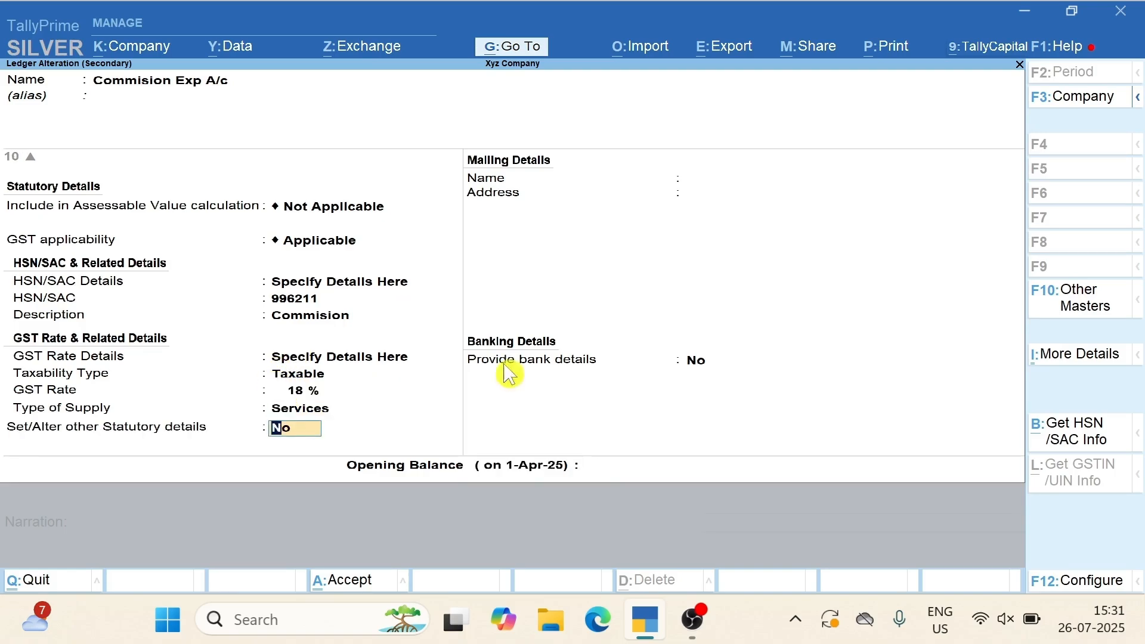
{"action": "left_click", "coordinate": [1067, 358]}
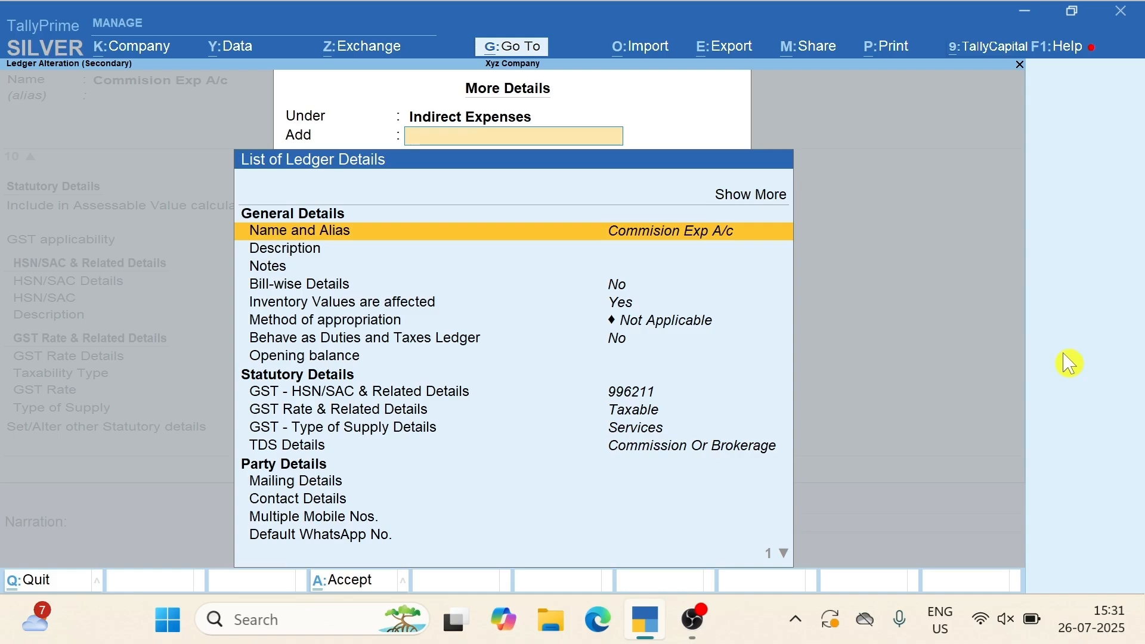
Make the ledger TDS Applicable and open the Commission Or Brokerage nature of payment for alteration
{"action": "key", "text": "Down"}
{"action": "key", "text": "Down"}
{"action": "key", "text": "Down"}
{"action": "key", "text": "Down"}
{"action": "key", "text": "Down"}
{"action": "key", "text": "Down"}
{"action": "key", "text": "Down"}
{"action": "key", "text": "Down"}
{"action": "key", "text": "Down"}
{"action": "key", "text": "Down"}
{"action": "key", "text": "Down"}
{"action": "key", "text": "Down"}
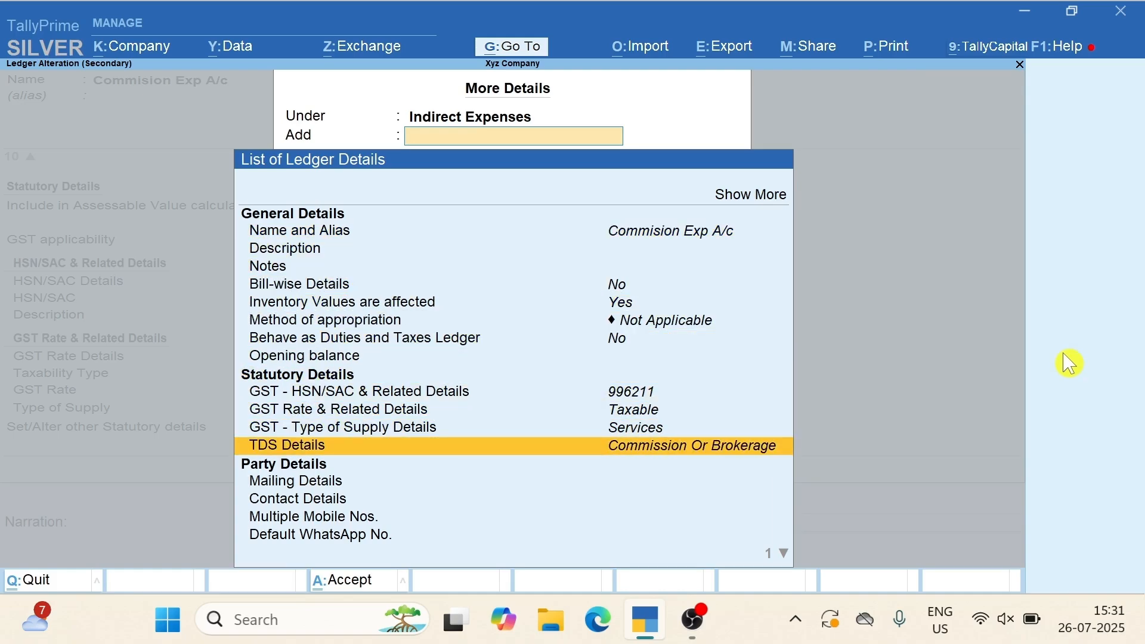
{"action": "key", "text": "Return"}
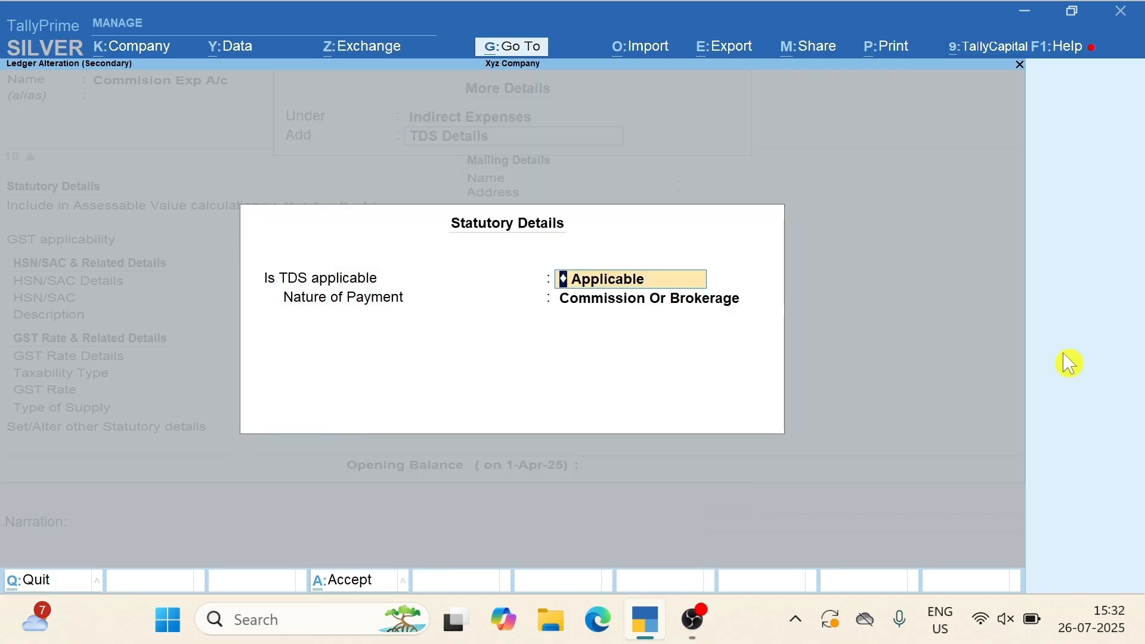
{"action": "key", "text": "Return"}
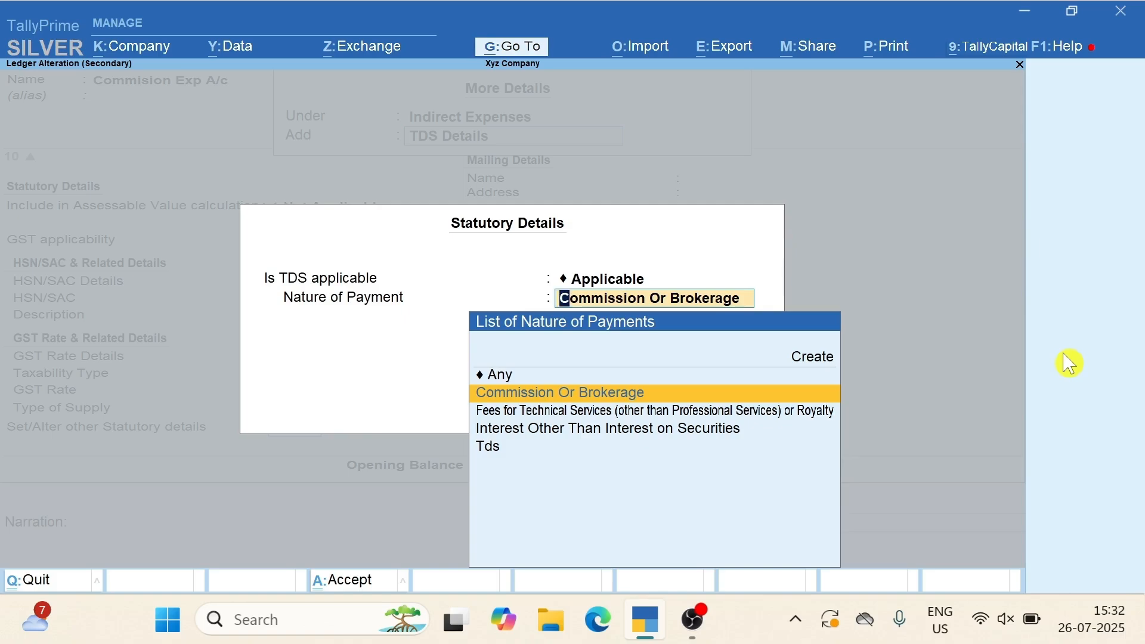
{"action": "key", "text": "ctrl+Return"}
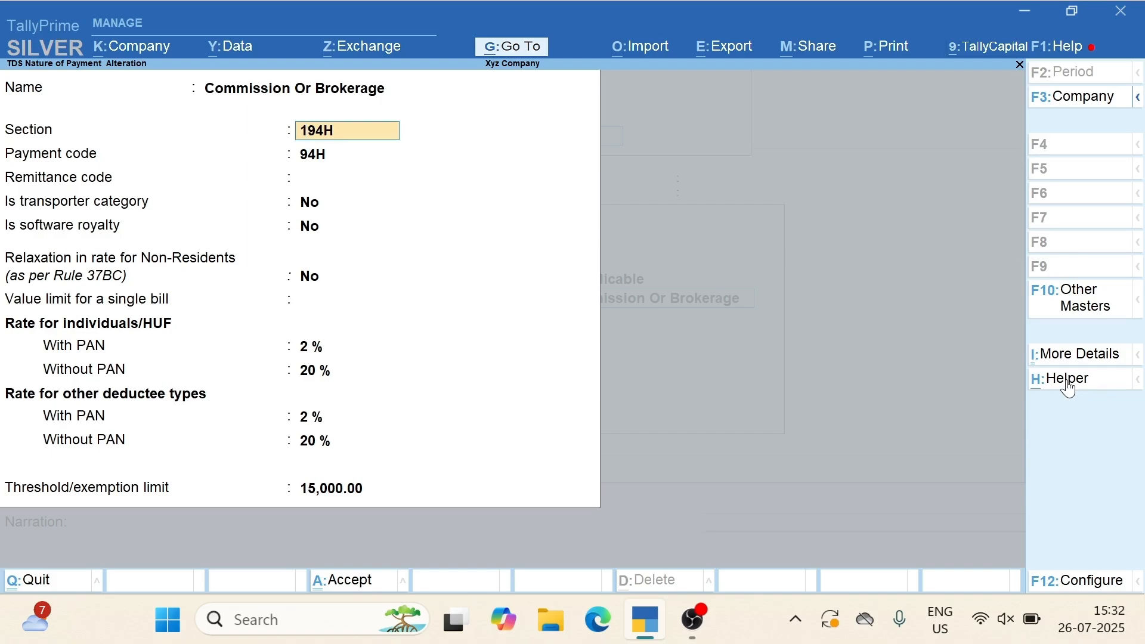
Keep Commission Or Brokerage rates at 2%, 20% and 15,000.00 threshold, then open More Details
{"action": "key", "text": "Return"}
{"action": "key", "text": "Return"}
{"action": "key", "text": "Return"}
{"action": "key", "text": "Return"}
{"action": "key", "text": "Return"}
{"action": "key", "text": "Return"}
{"action": "key", "text": "Return"}
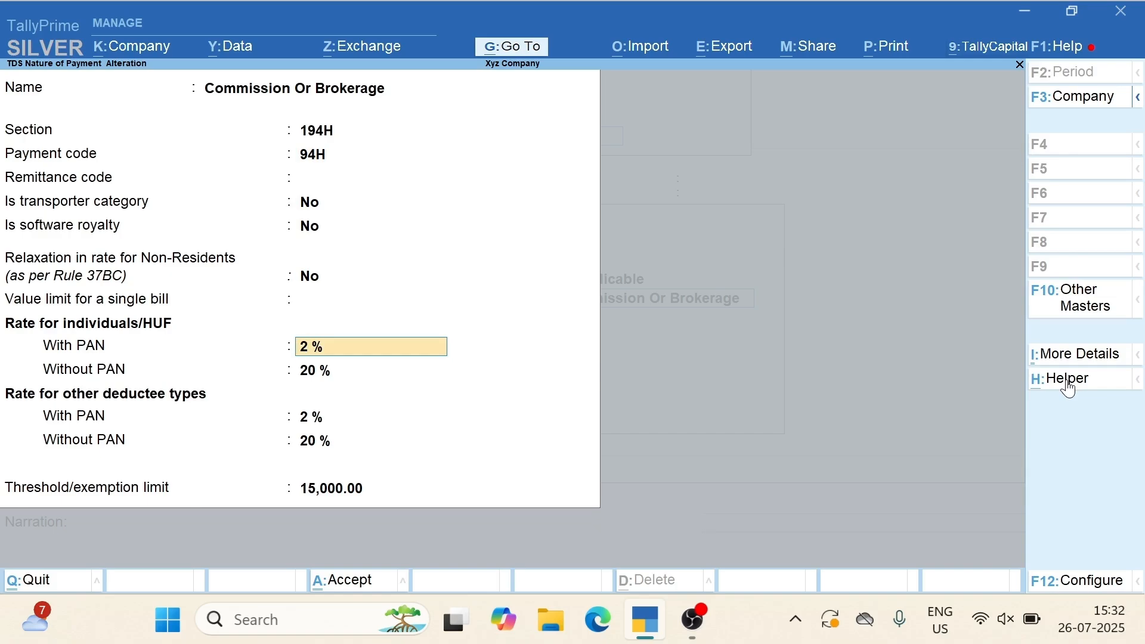
{"action": "key", "text": "Return"}
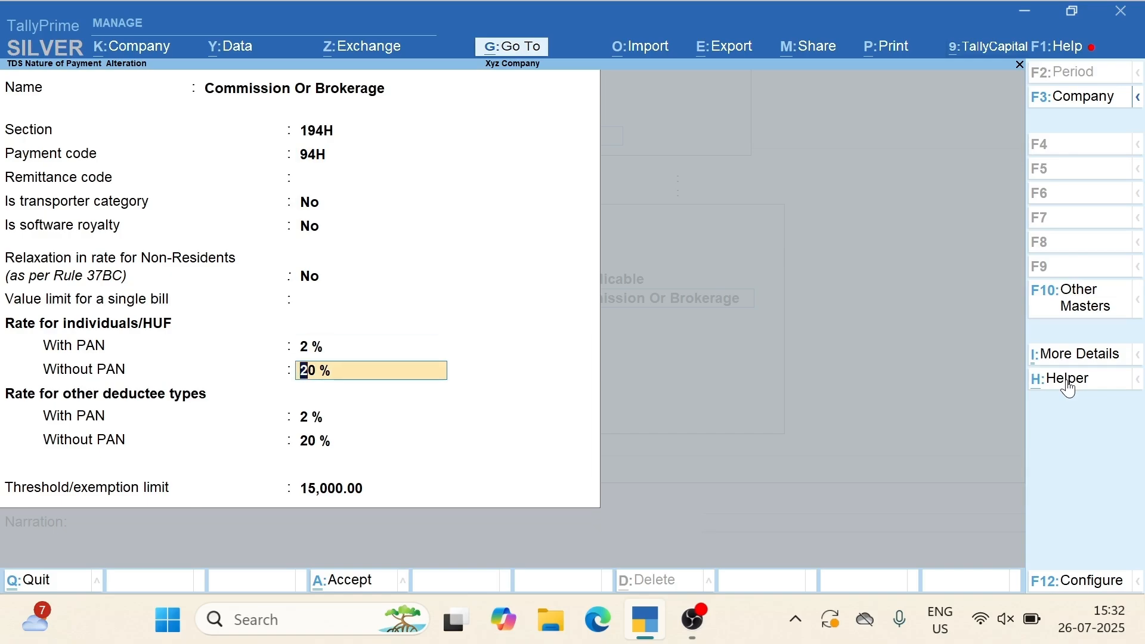
{"action": "key", "text": "Return"}
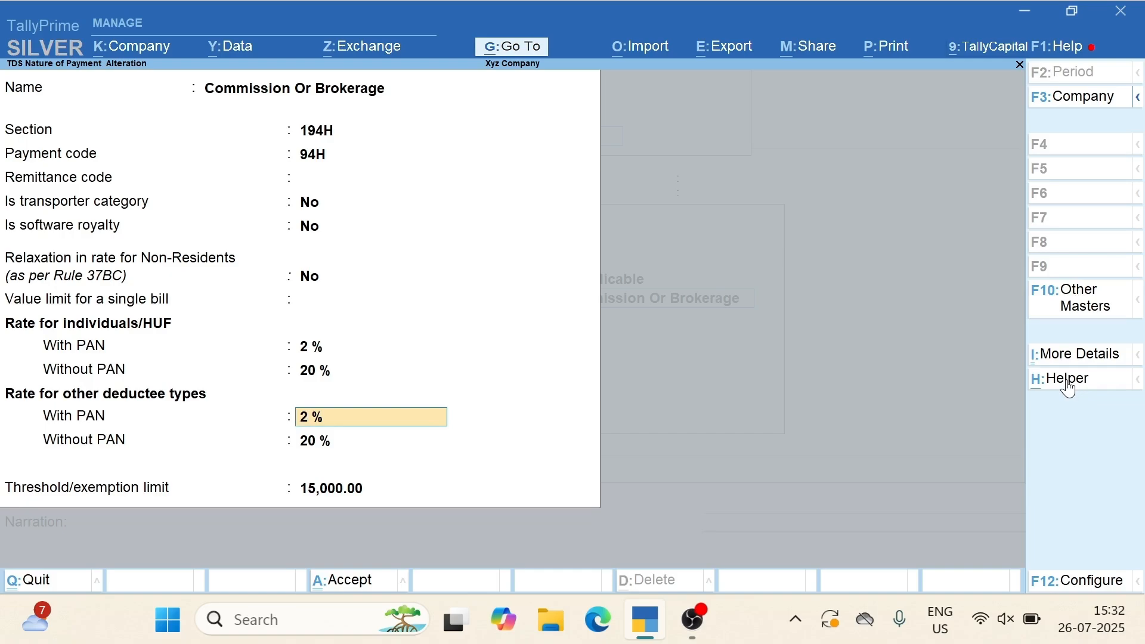
{"action": "key", "text": "Return"}
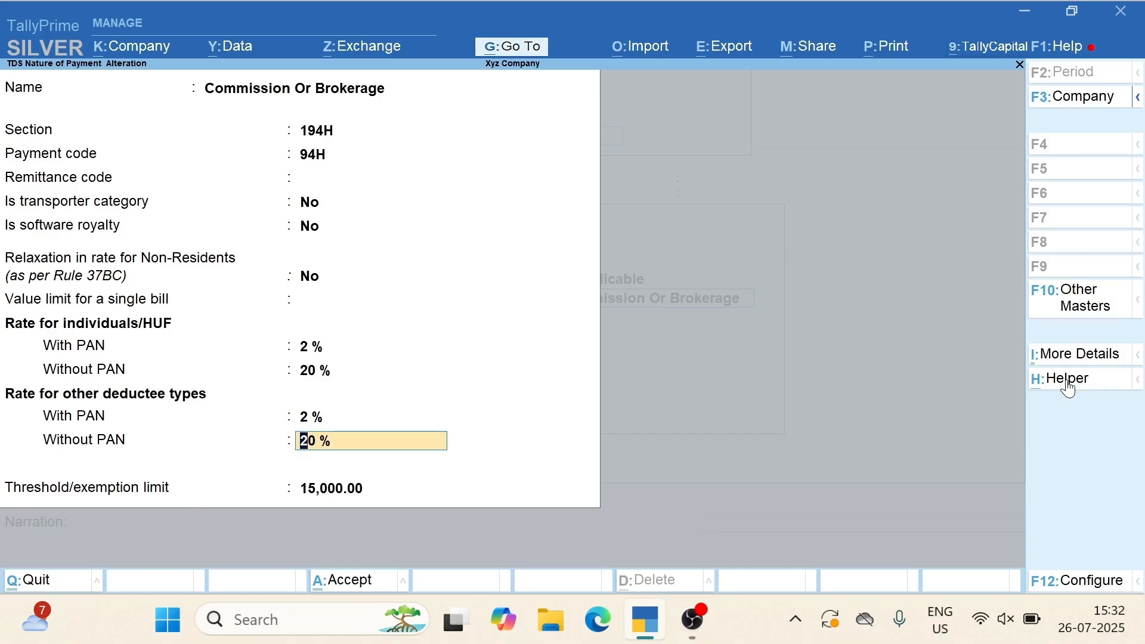
{"action": "key", "text": "Return"}
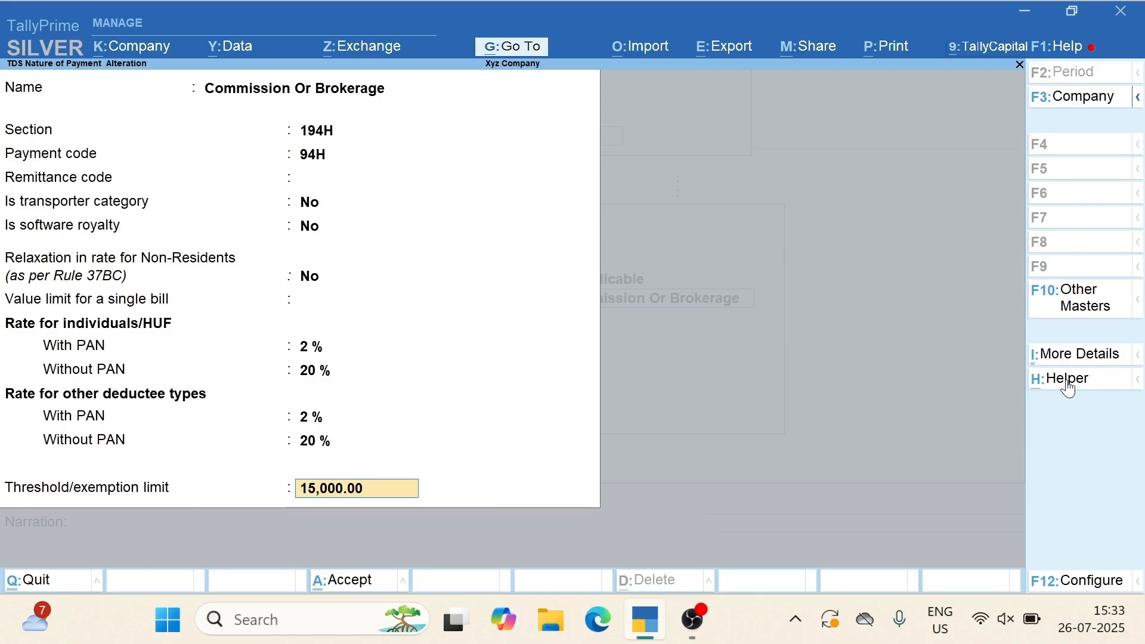
{"action": "left_click", "coordinate": [1081, 355]}
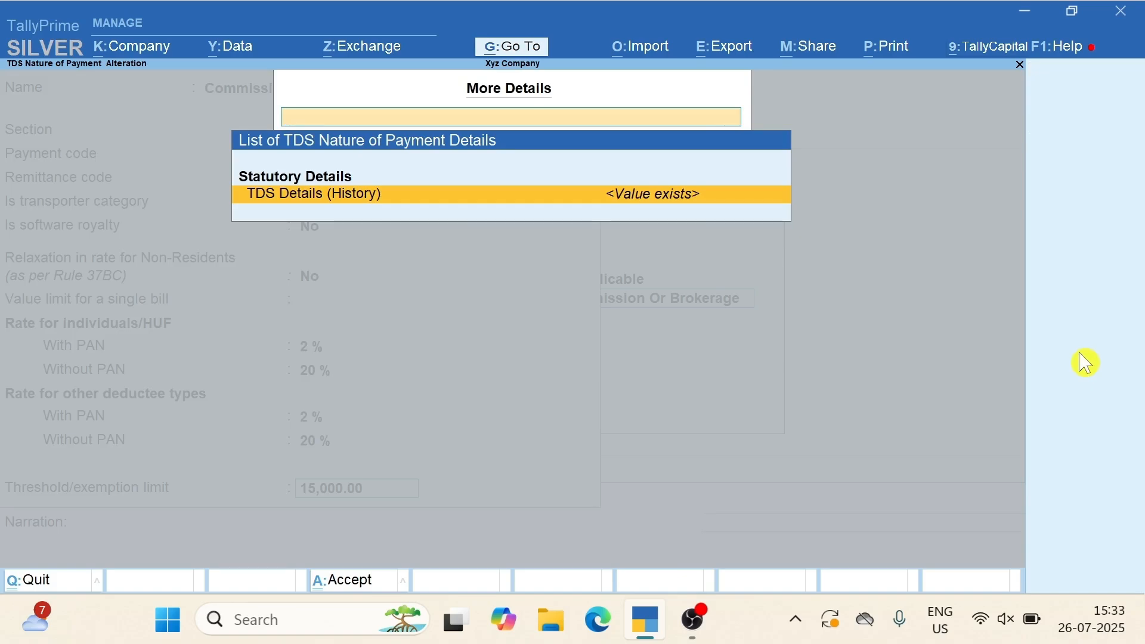
Review the 194H rate history from 1-Apr-25 and accept the Commission Or Brokerage alteration
{"action": "key", "text": "Return"}
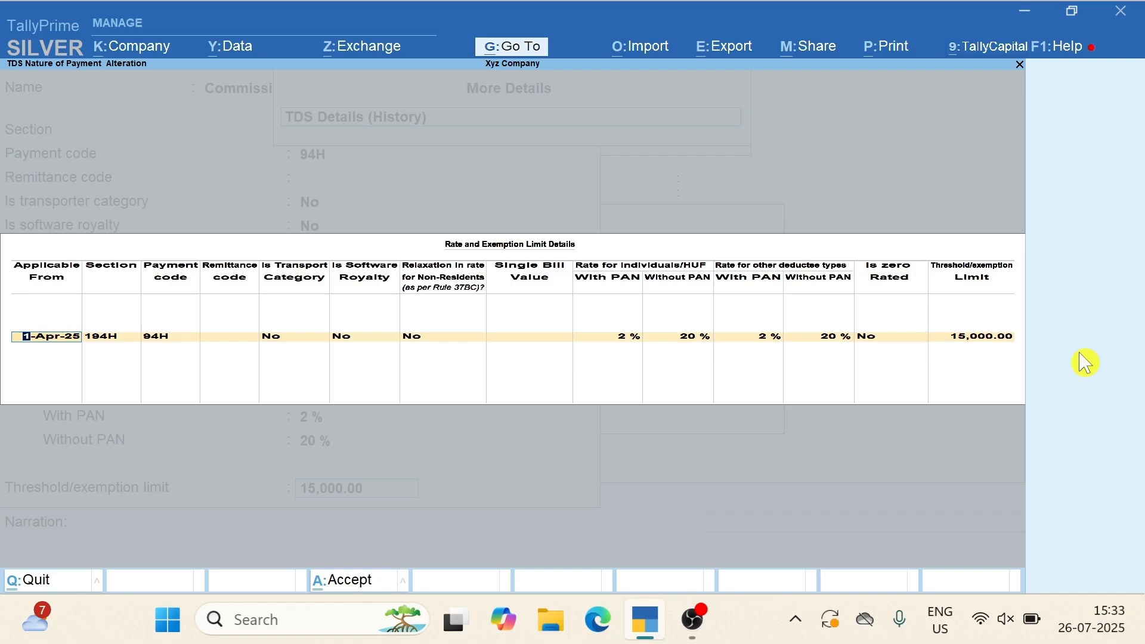
{"action": "key", "text": "Return"}
{"action": "key", "text": "Return"}
{"action": "key", "text": "Return"}
{"action": "key", "text": "Return"}
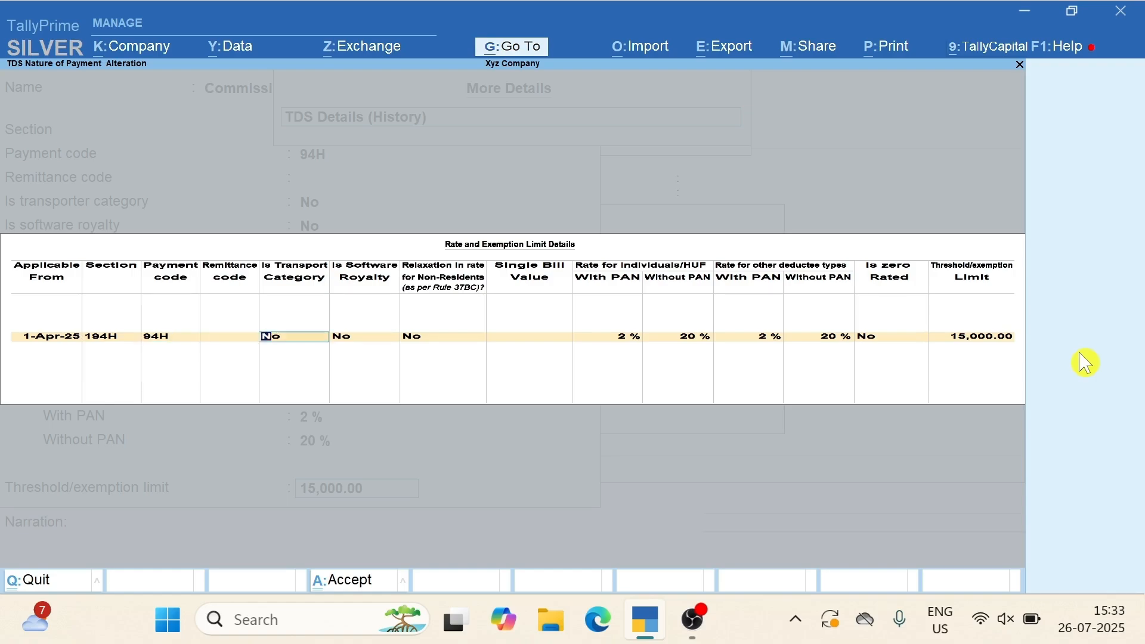
{"action": "key", "text": "Return"}
{"action": "key", "text": "Return"}
{"action": "key", "text": "Return"}
{"action": "key", "text": "Return"}
{"action": "key", "text": "Return"}
{"action": "key", "text": "Return"}
{"action": "key", "text": "Return"}
{"action": "key", "text": "Return"}
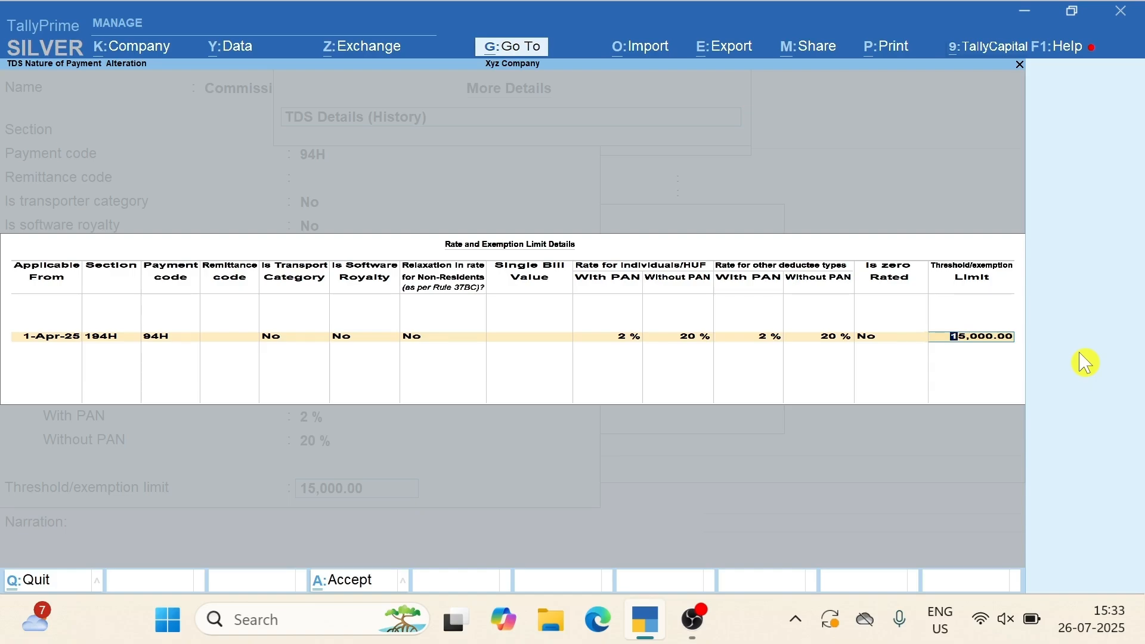
{"action": "key", "text": "Return"}
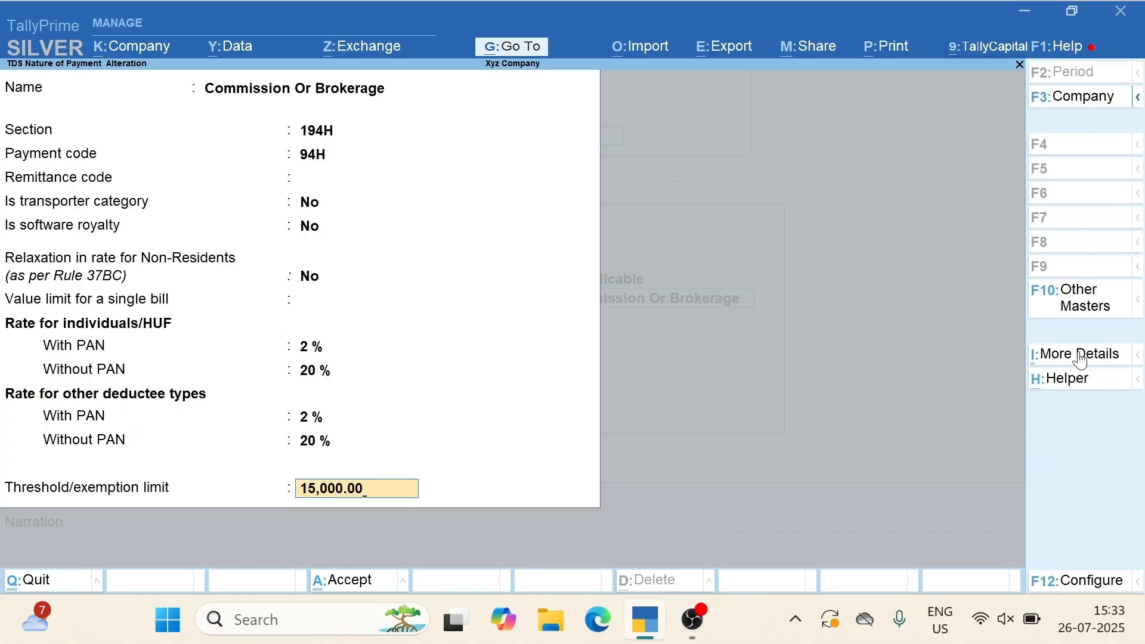
{"action": "key", "text": "Return"}
{"action": "key", "text": "Return"}
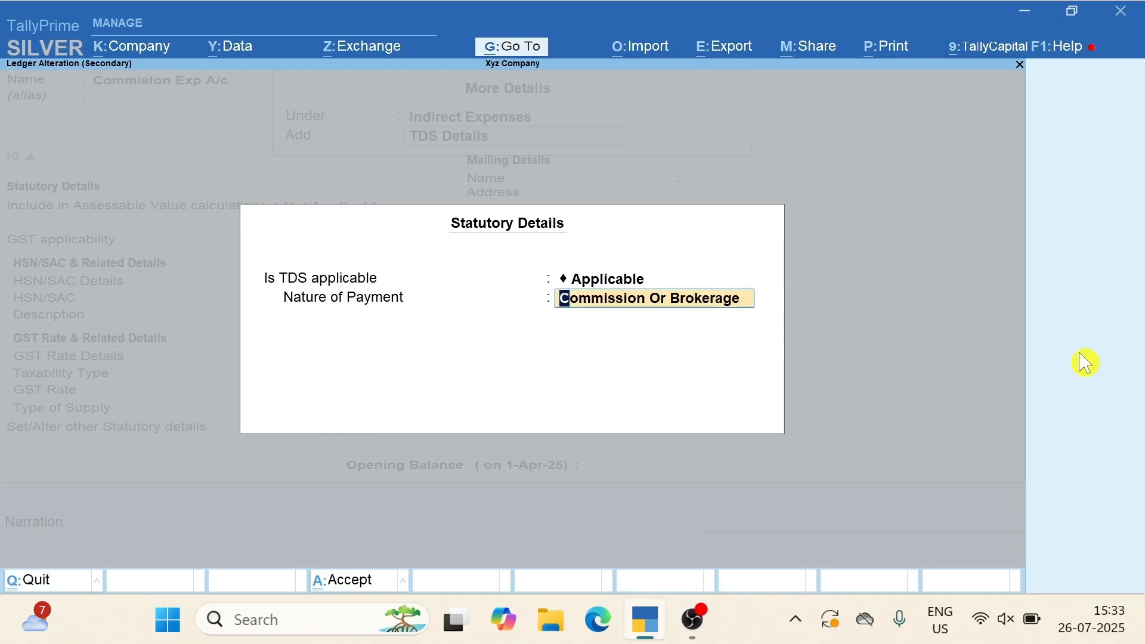
Save the Commision Exp A/c ledger and pick Commision-996111 as the voucher's item
{"action": "key", "text": "Return"}
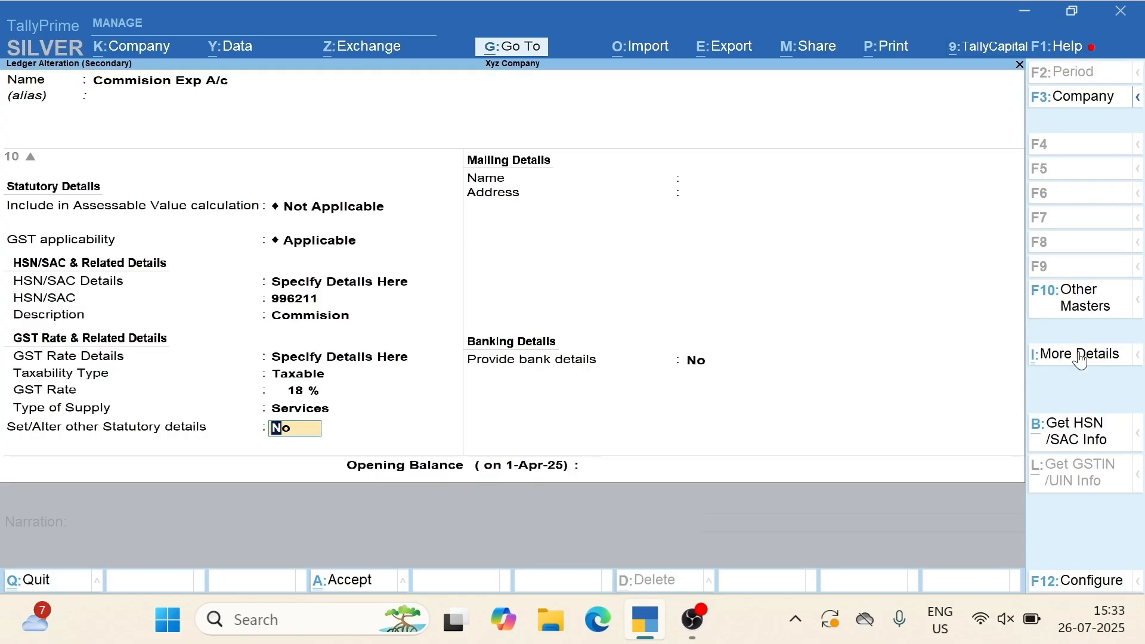
{"action": "key", "text": "ctrl"}
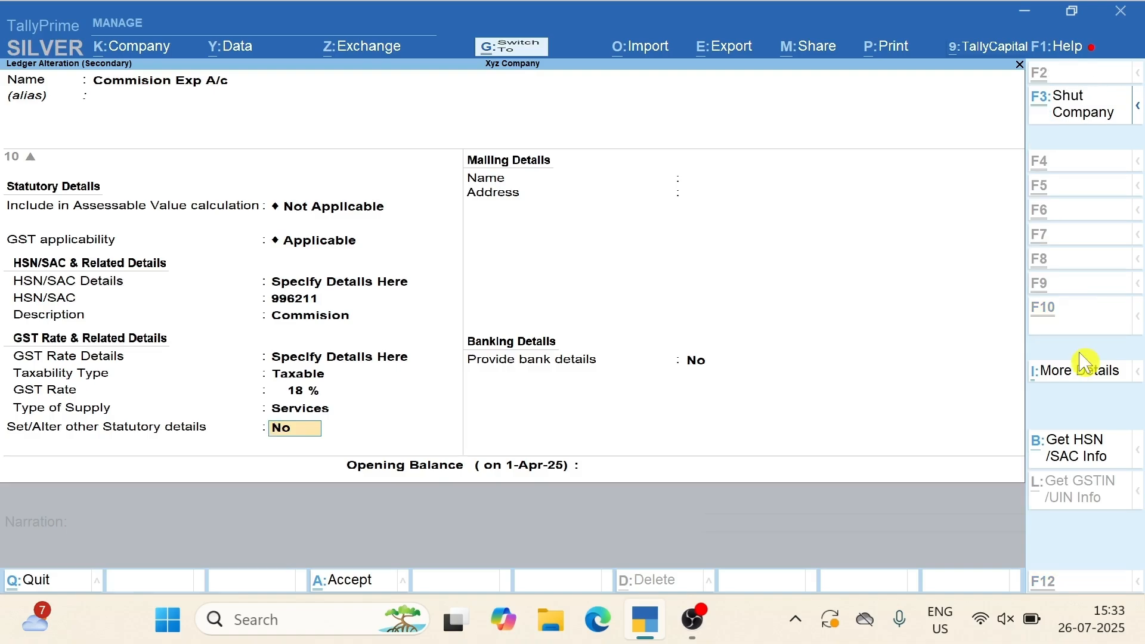
{"action": "key", "text": "ctrl+a"}
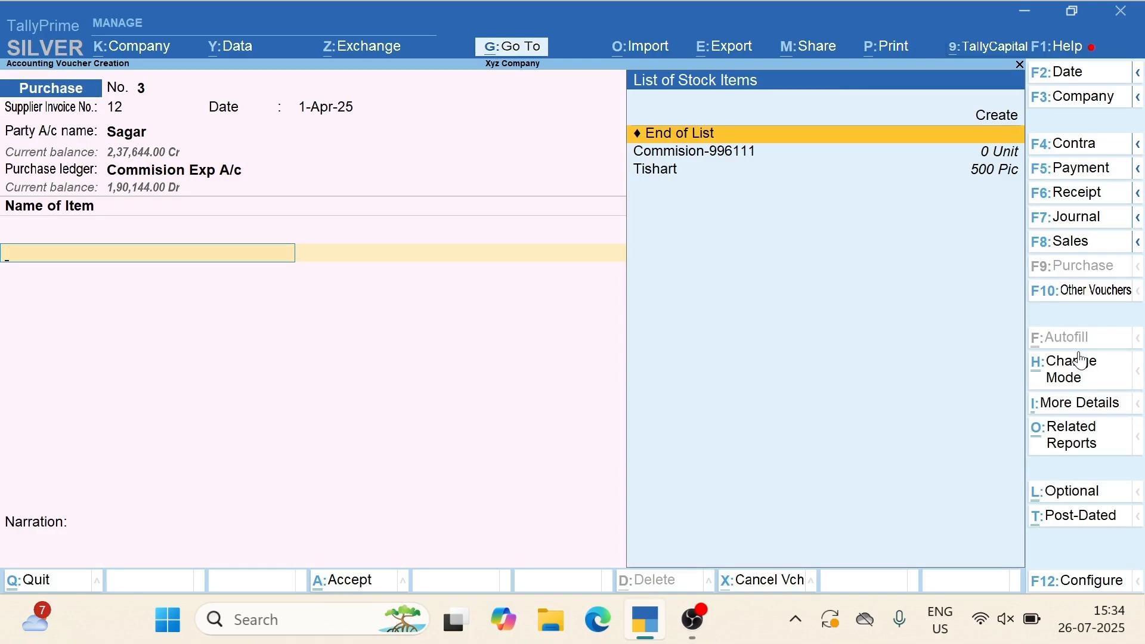
{"action": "key", "text": "Down"}
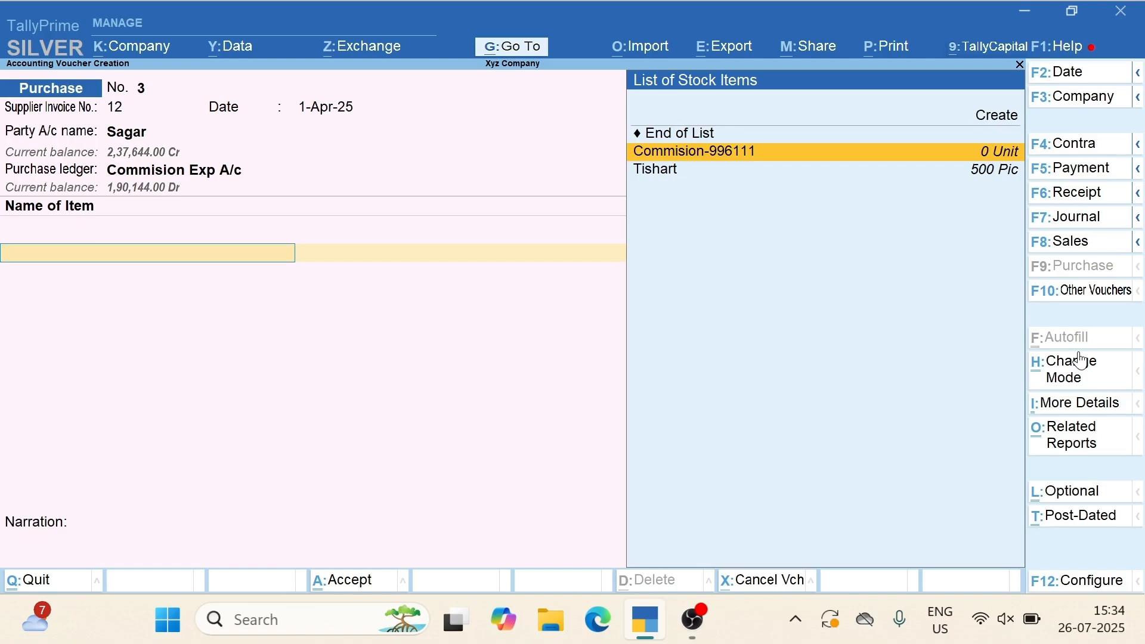
{"action": "key", "text": "Return"}
{"action": "key", "text": "BackSpace"}
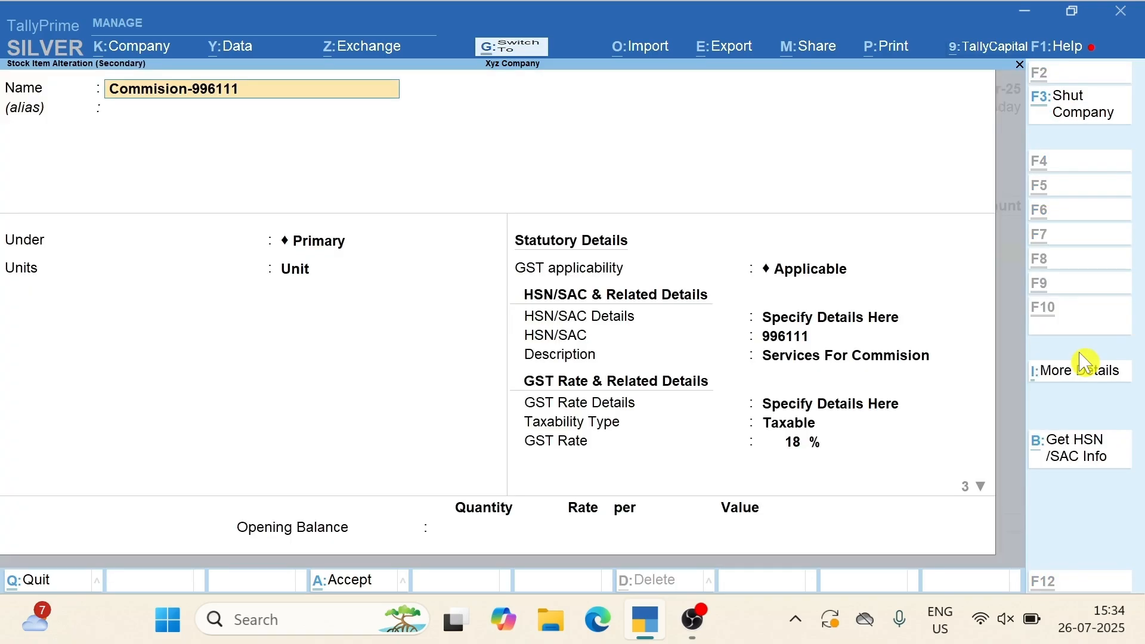
Confirm Commision-996111 has SAC 996111, Taxable 18% GST and Services supply, then view More Details
{"action": "key", "text": "ctrl+Return"}
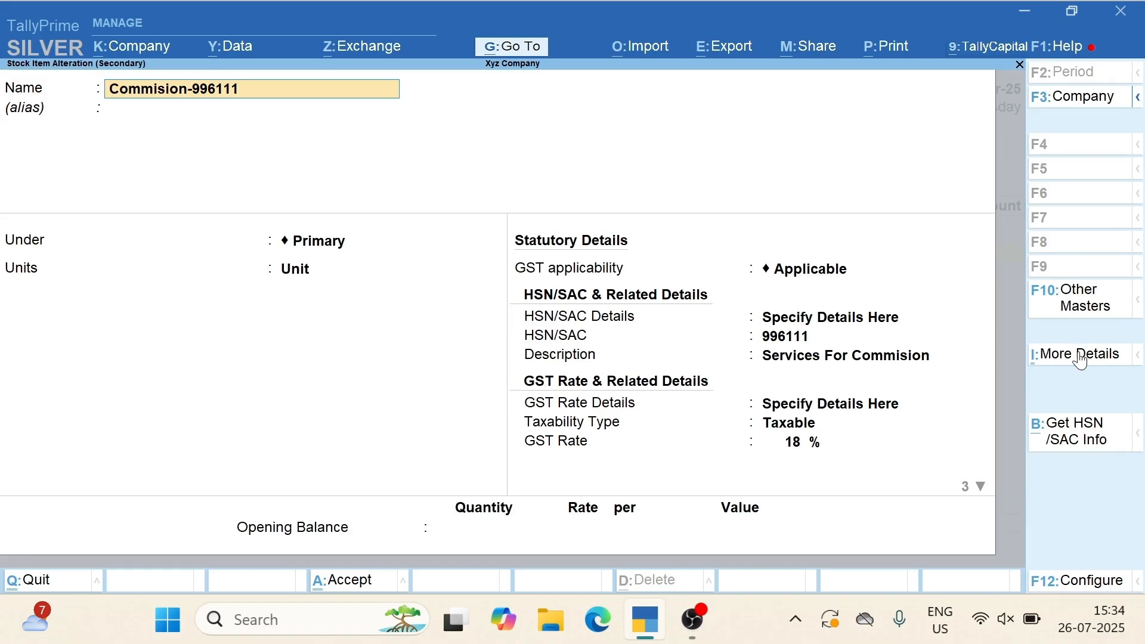
{"action": "key", "text": "Return"}
{"action": "key", "text": "Return"}
{"action": "key", "text": "Return"}
{"action": "key", "text": "Return"}
{"action": "key", "text": "Return"}
{"action": "key", "text": "Return"}
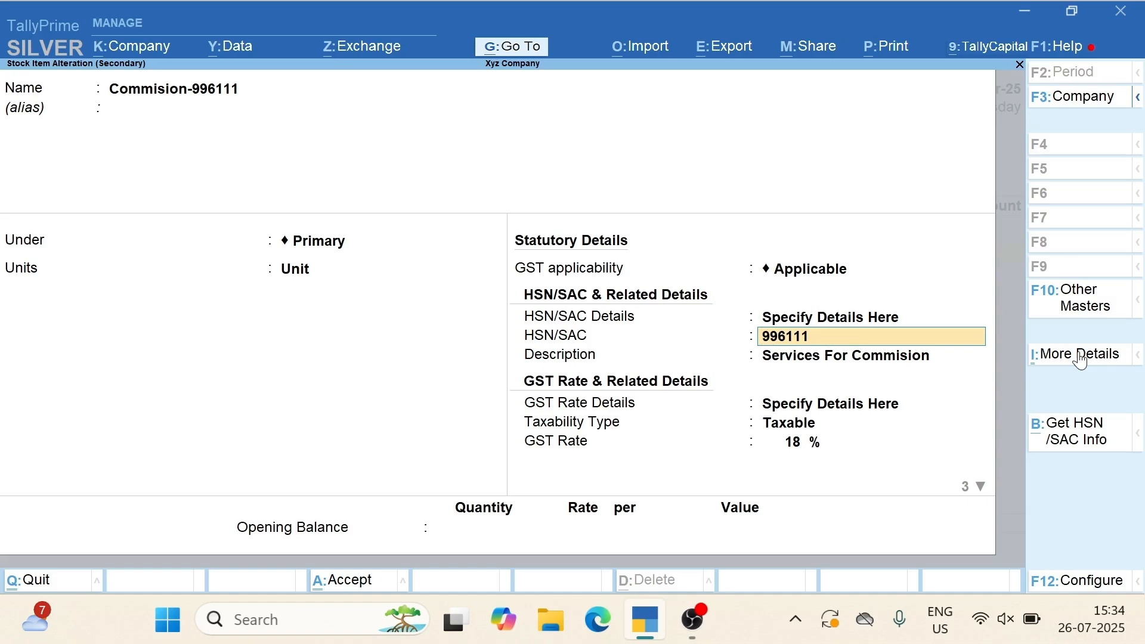
{"action": "key", "text": "Return"}
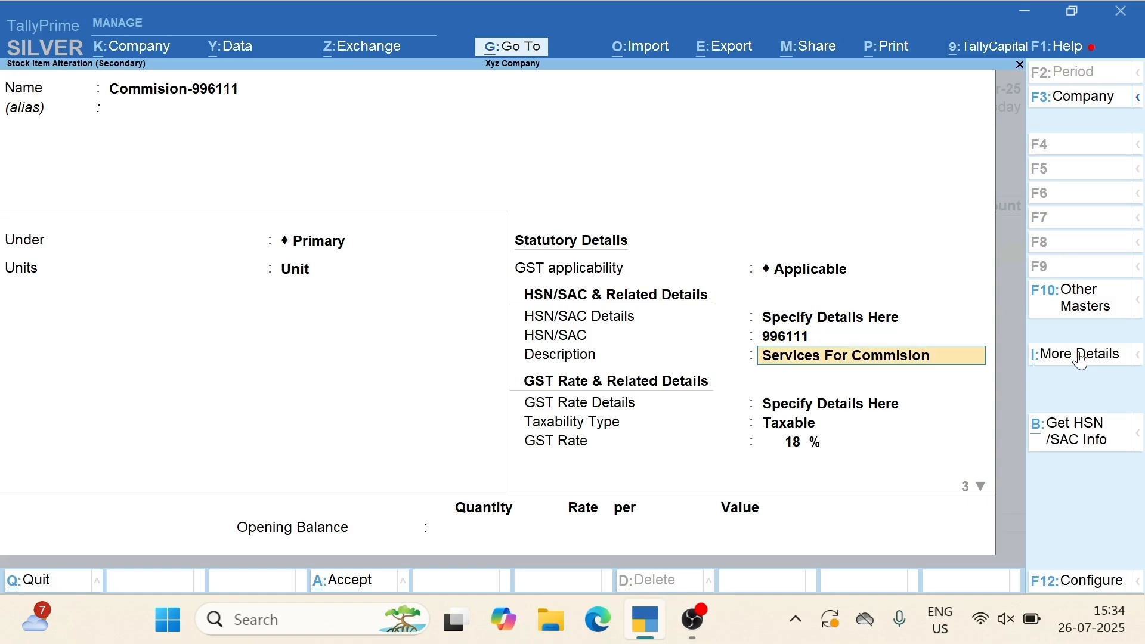
{"action": "key", "text": "Return"}
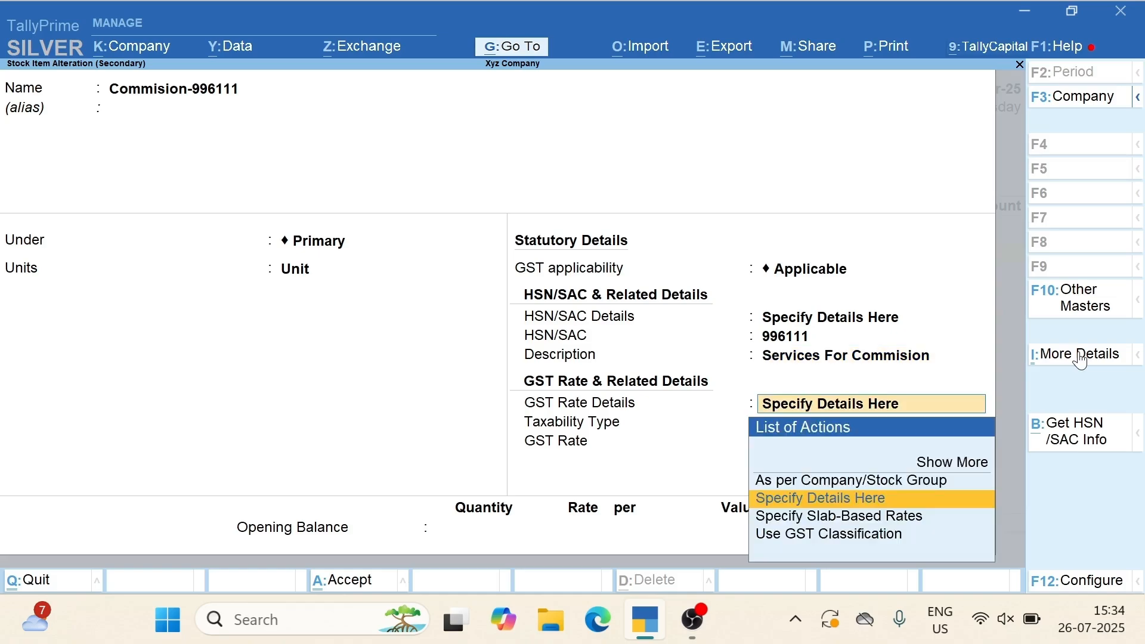
{"action": "key", "text": "Return"}
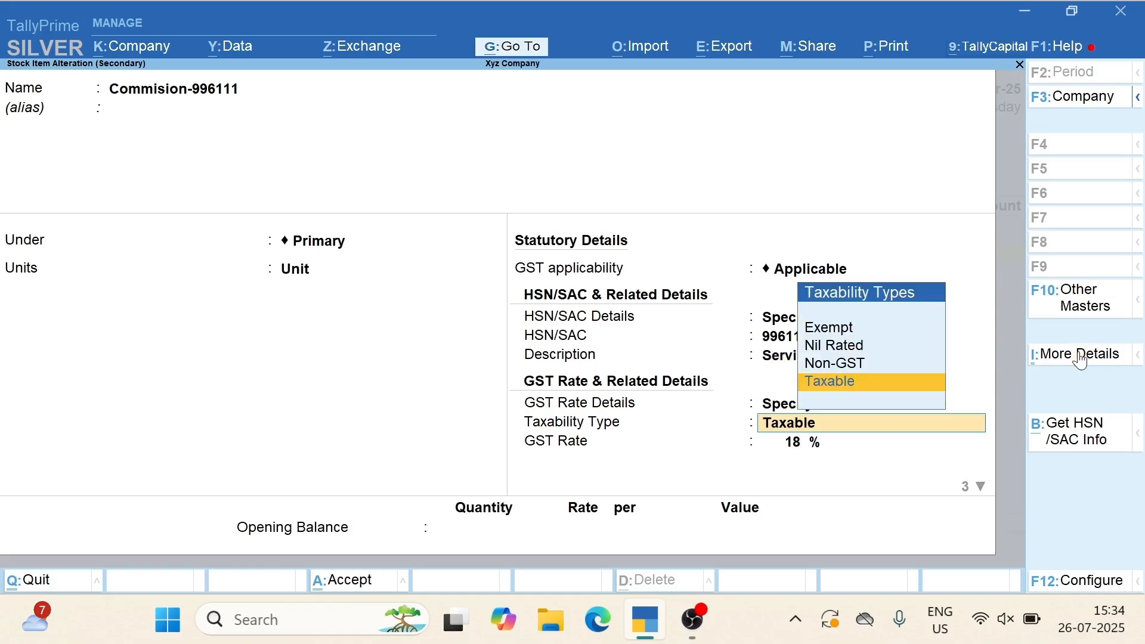
{"action": "key", "text": "Return"}
{"action": "key", "text": "Return"}
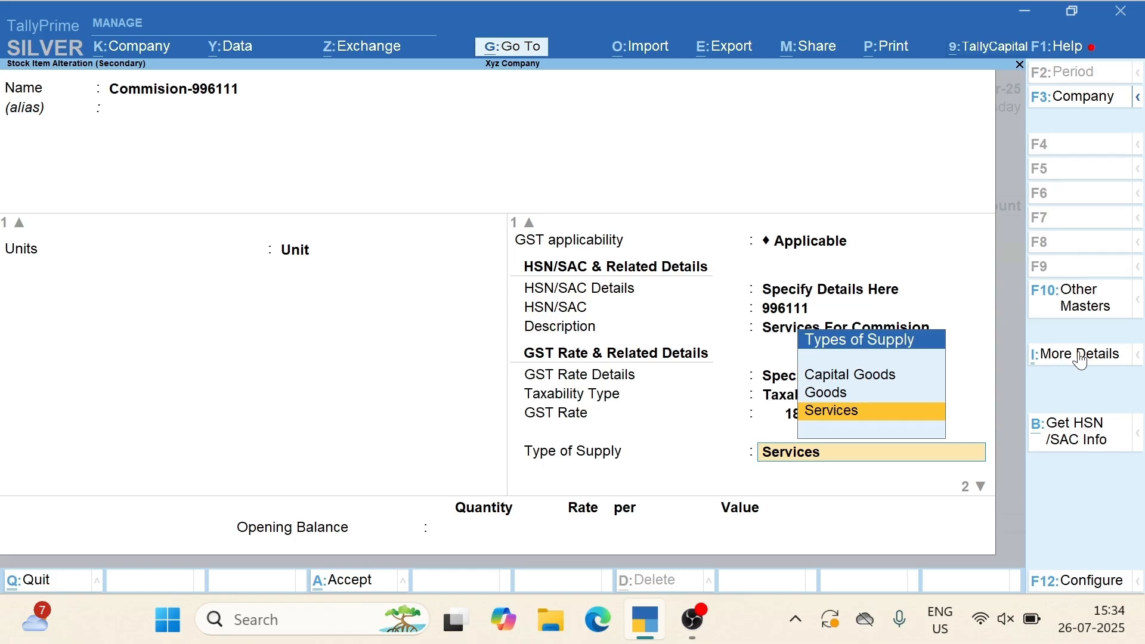
{"action": "key", "text": "Return"}
{"action": "left_click", "coordinate": [1081, 356]}
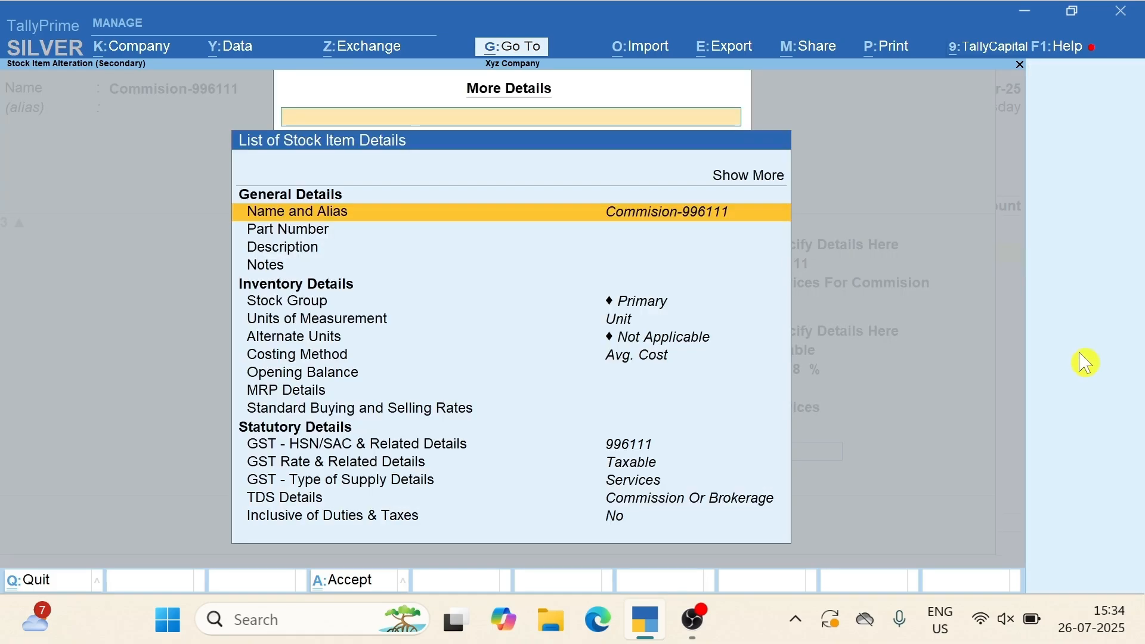
Under Show More > TDS Details, keep Commission Or Brokerage as Commision-996111's nature of payment
{"action": "key", "text": "Up"}
{"action": "key", "text": "Up"}
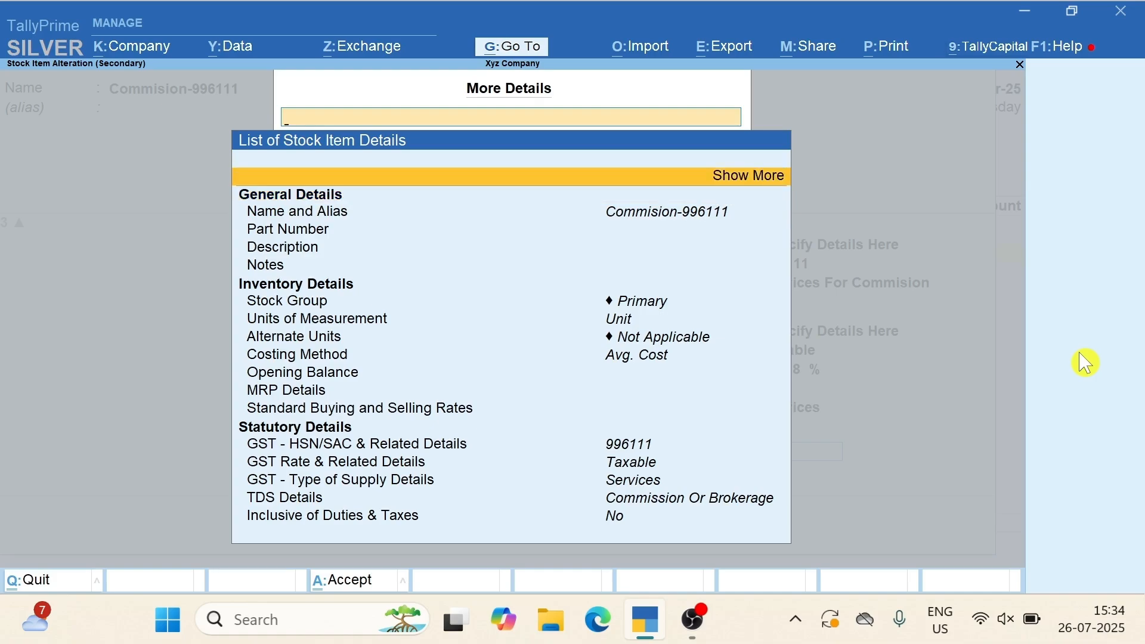
{"action": "key", "text": "Return"}
{"action": "key", "text": "Down"}
{"action": "key", "text": "Down"}
{"action": "key", "text": "Down"}
{"action": "key", "text": "Down"}
{"action": "key", "text": "Down"}
{"action": "key", "text": "Down"}
{"action": "key", "text": "Down"}
{"action": "key", "text": "Down"}
{"action": "key", "text": "Down"}
{"action": "key", "text": "Down"}
{"action": "key", "text": "Down"}
{"action": "key", "text": "Down"}
{"action": "key", "text": "Down"}
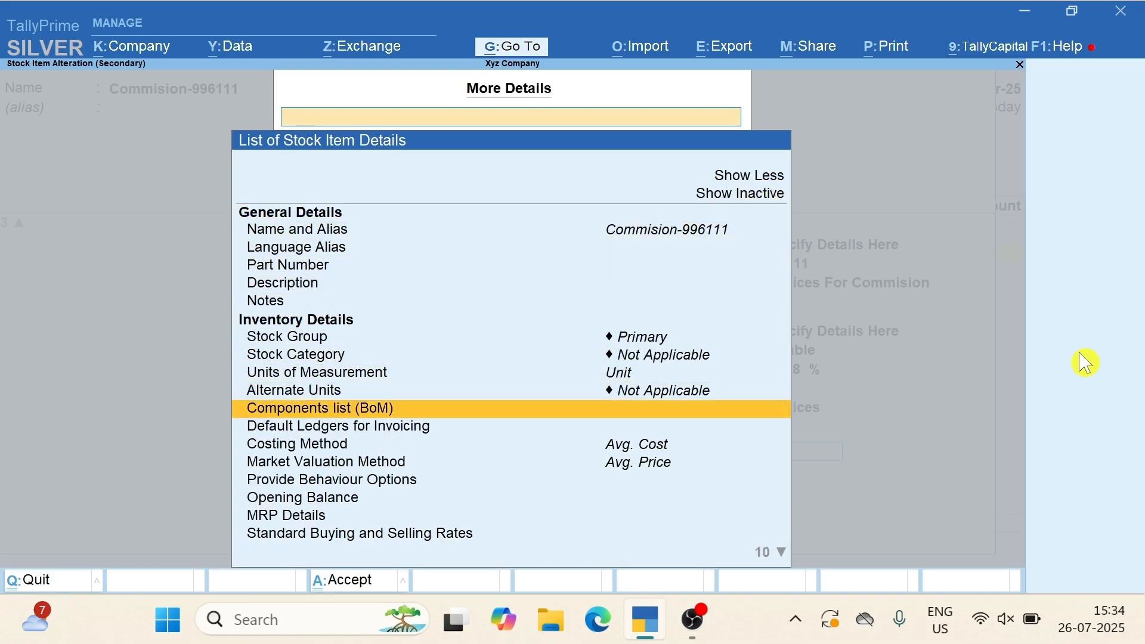
{"action": "key", "text": "Down"}
{"action": "key", "text": "Down"}
{"action": "key", "text": "Down"}
{"action": "key", "text": "Down"}
{"action": "key", "text": "Down"}
{"action": "key", "text": "Down"}
{"action": "key", "text": "Down"}
{"action": "key", "text": "Down"}
{"action": "key", "text": "Down"}
{"action": "key", "text": "Down"}
{"action": "key", "text": "Down"}
{"action": "key", "text": "Down"}
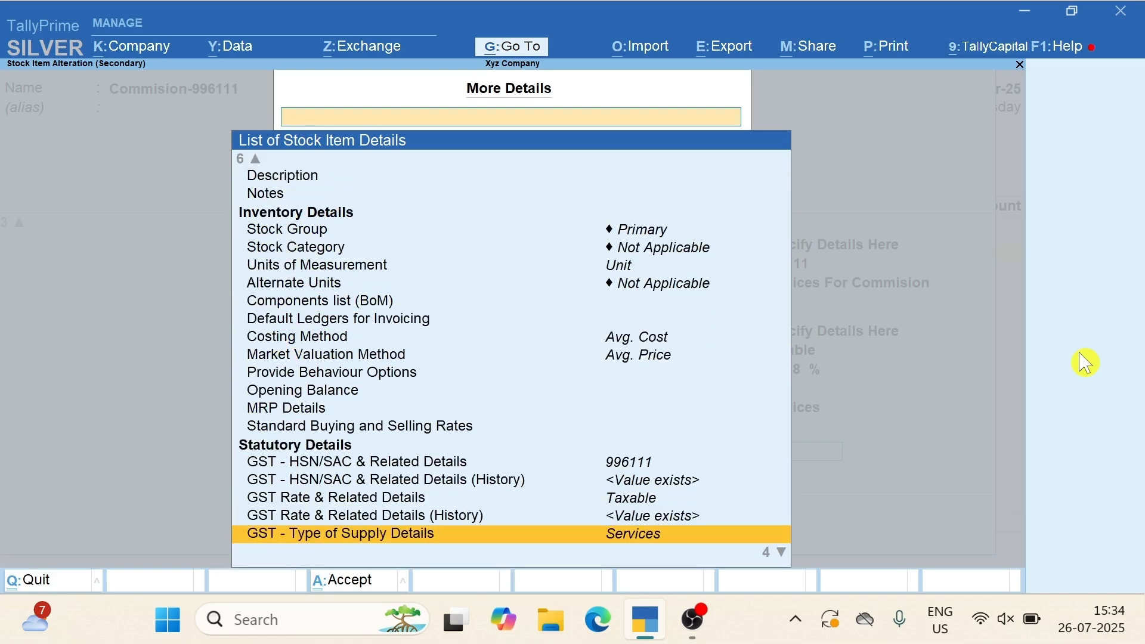
{"action": "key", "text": "Down"}
{"action": "key", "text": "Down"}
{"action": "key", "text": "Down"}
{"action": "key", "text": "Up"}
{"action": "key", "text": "Up"}
{"action": "key", "text": "Down"}
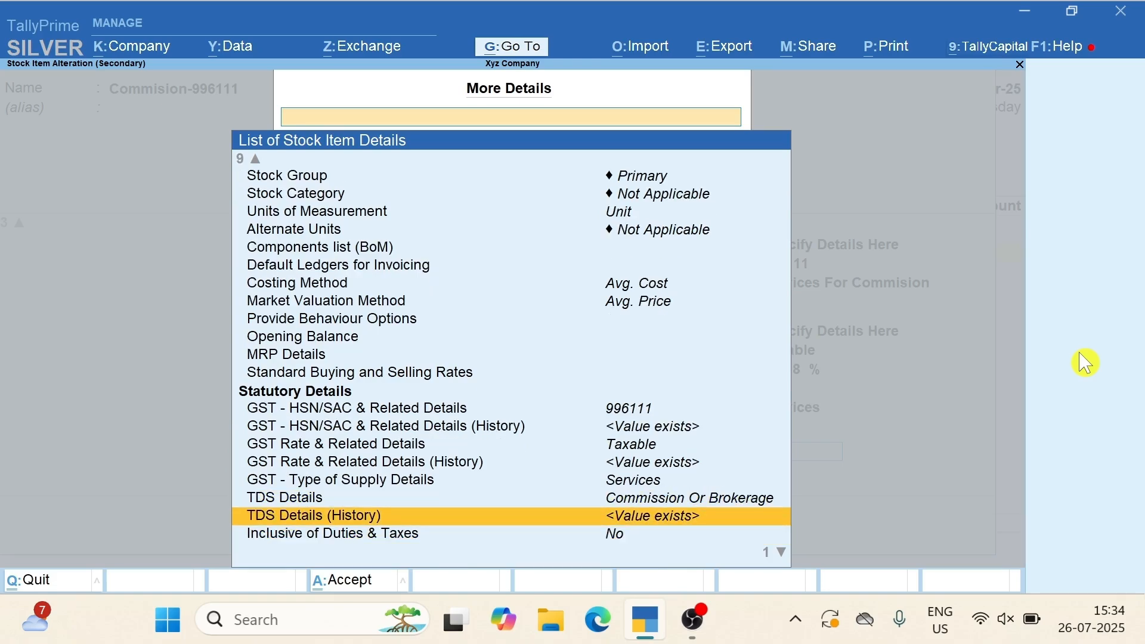
{"action": "key", "text": "Up"}
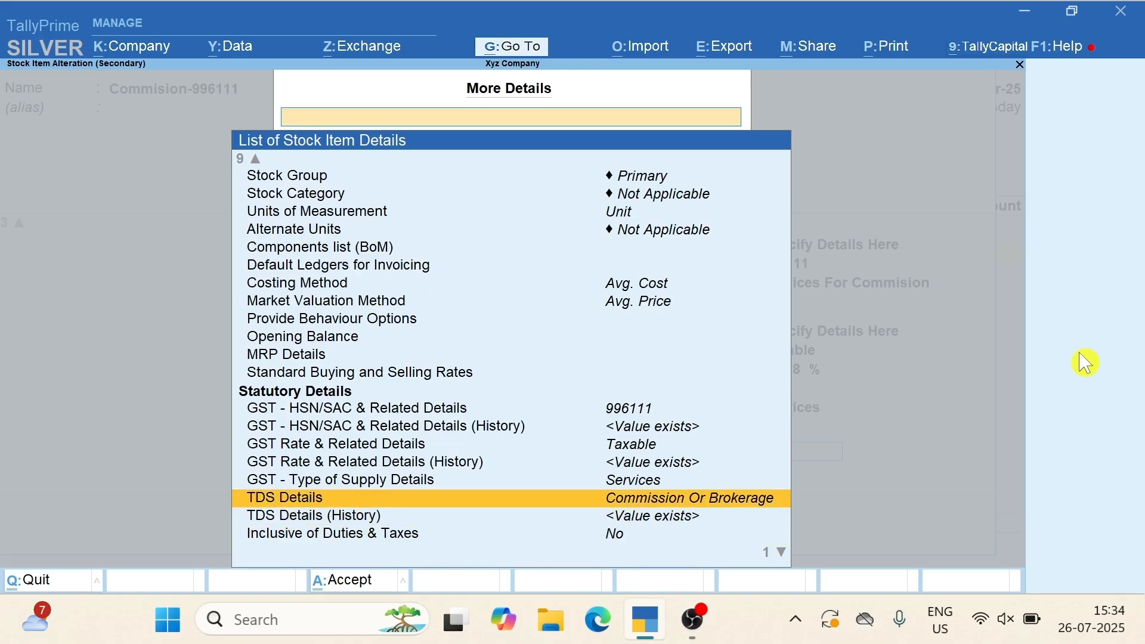
{"action": "key", "text": "Return"}
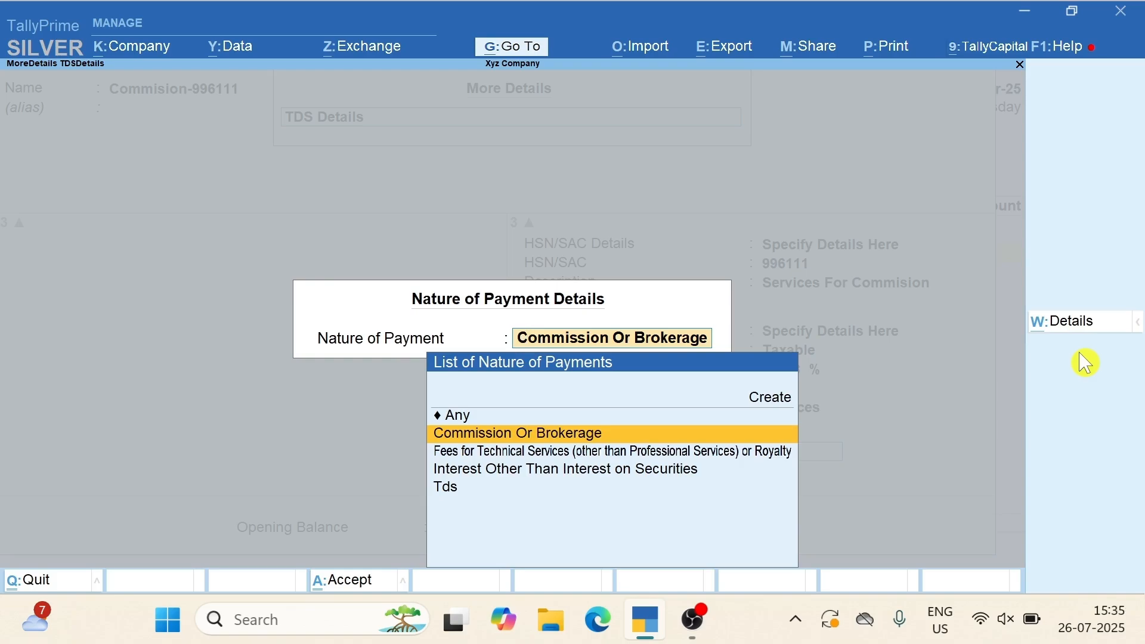
{"action": "key", "text": "Return"}
{"action": "key", "text": "Return"}
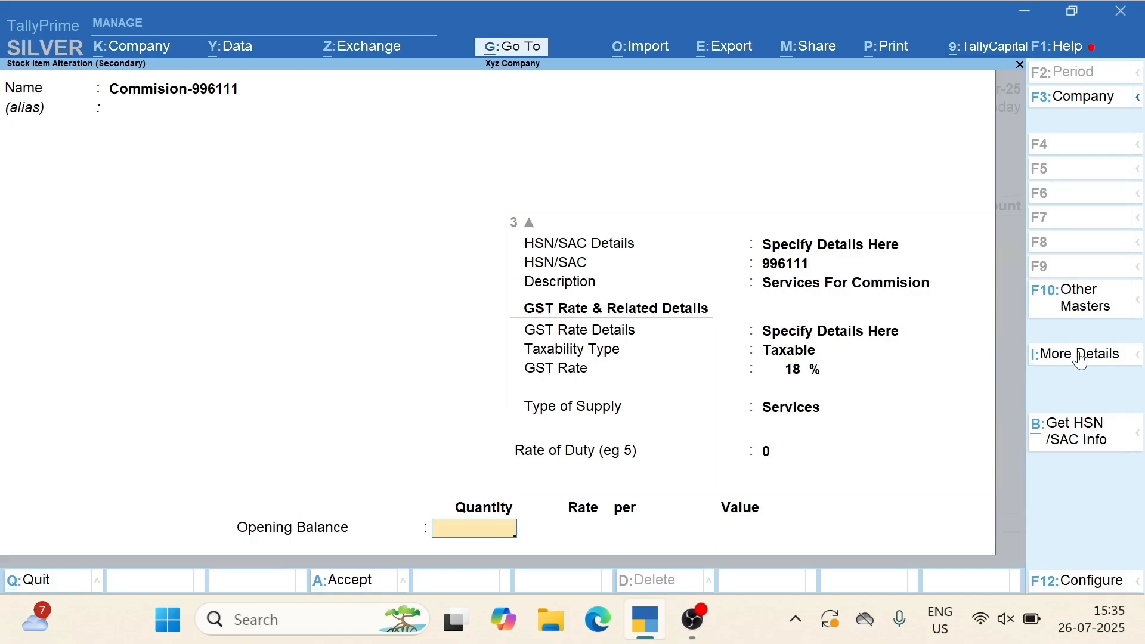
Save the altered stock item and enter 1,80,000 as its purchase amount
{"action": "key", "text": "Return"}
{"action": "key", "text": "Return"}
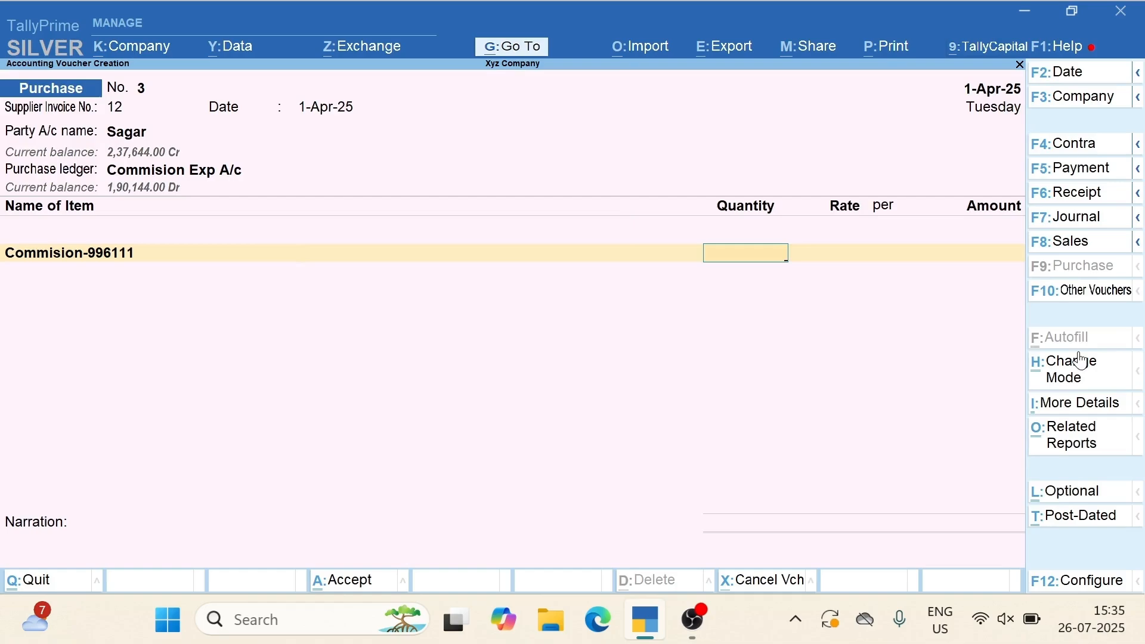
{"action": "key", "text": "Return"}
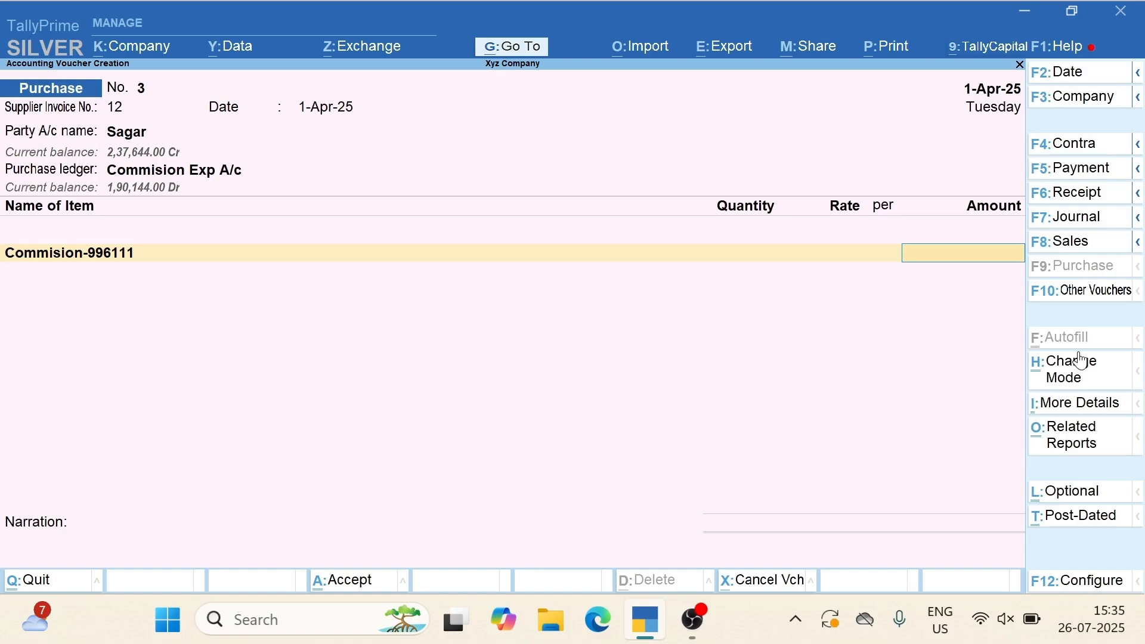
{"action": "type", "text": "180000"}
{"action": "key", "text": "Return"}
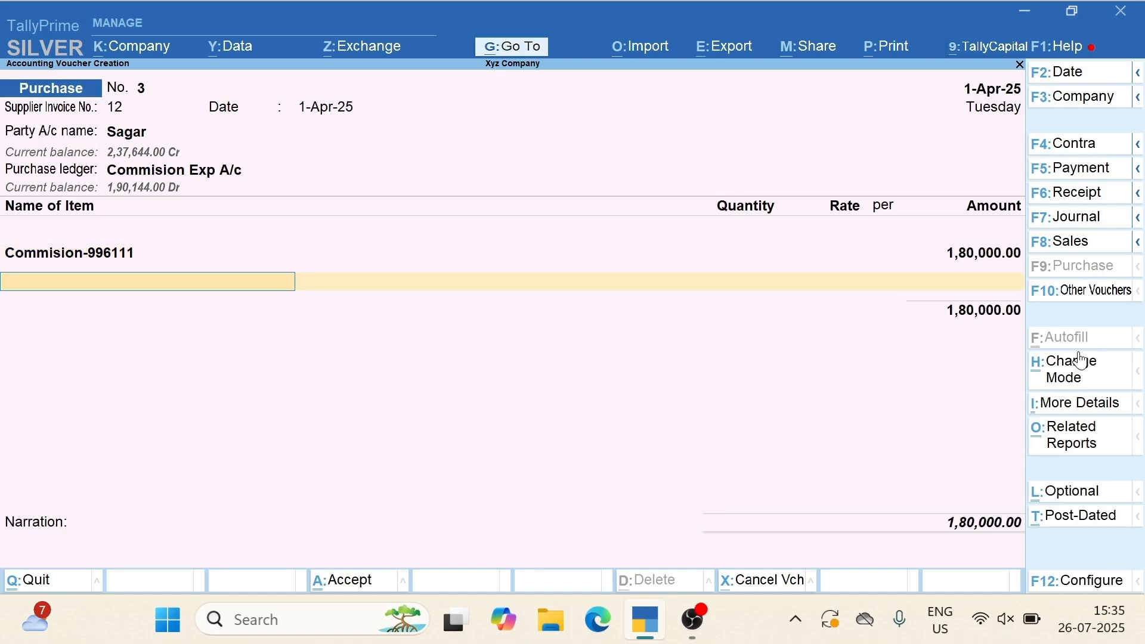
Record the bill as New Ref 12, dismiss the tax warning and save voucher No. 3
{"action": "key", "text": "Return"}
{"action": "key", "text": "Return"}
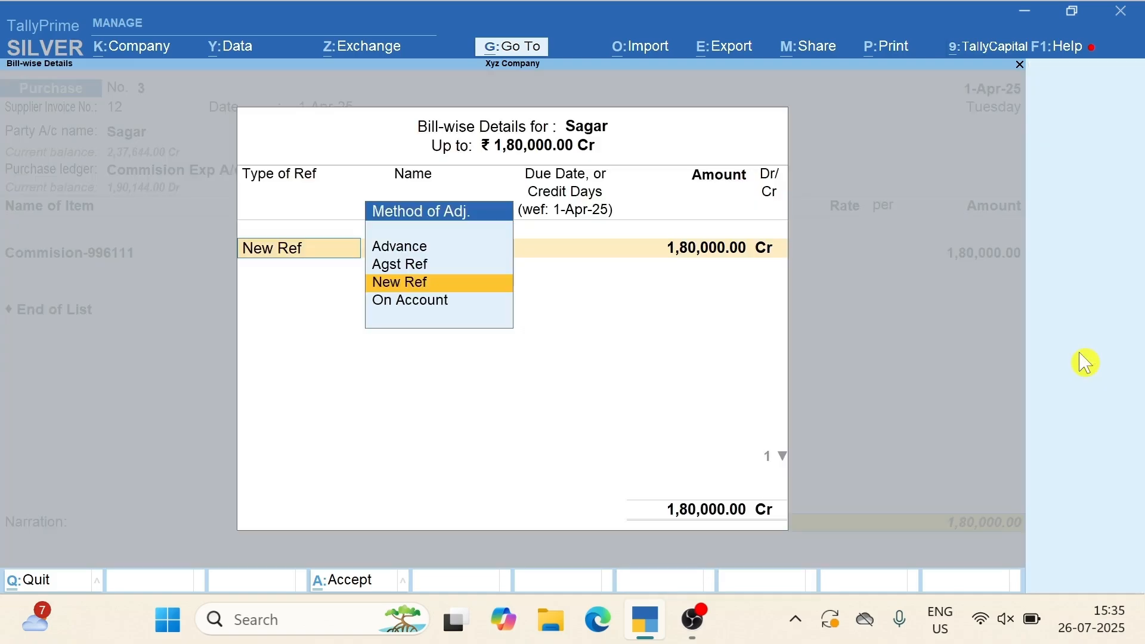
{"action": "key", "text": "Return"}
{"action": "key", "text": "Return"}
{"action": "key", "text": "Return"}
{"action": "key", "text": "Return"}
{"action": "key", "text": "Return"}
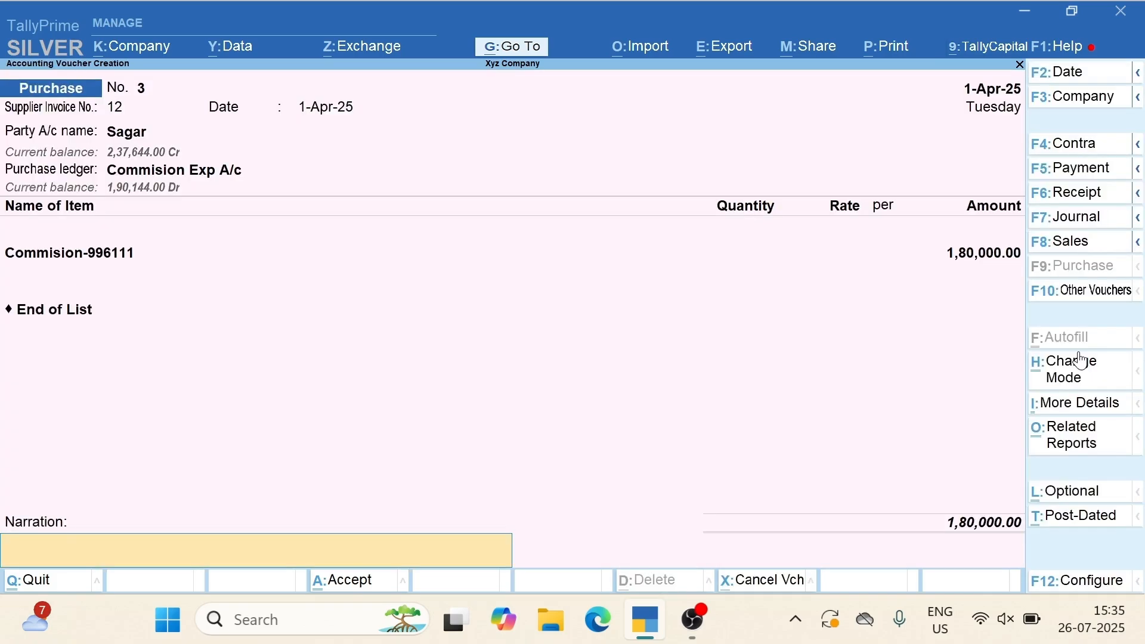
{"action": "left_click", "coordinate": [1083, 361]}
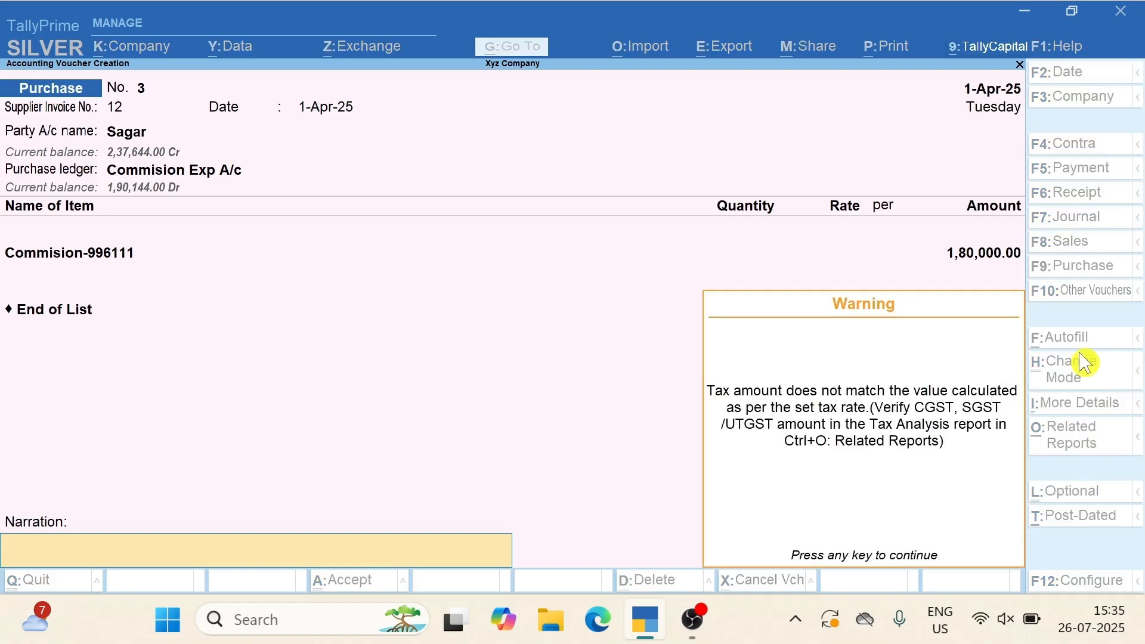
{"action": "key", "text": "Return"}
{"action": "key", "text": "Return"}
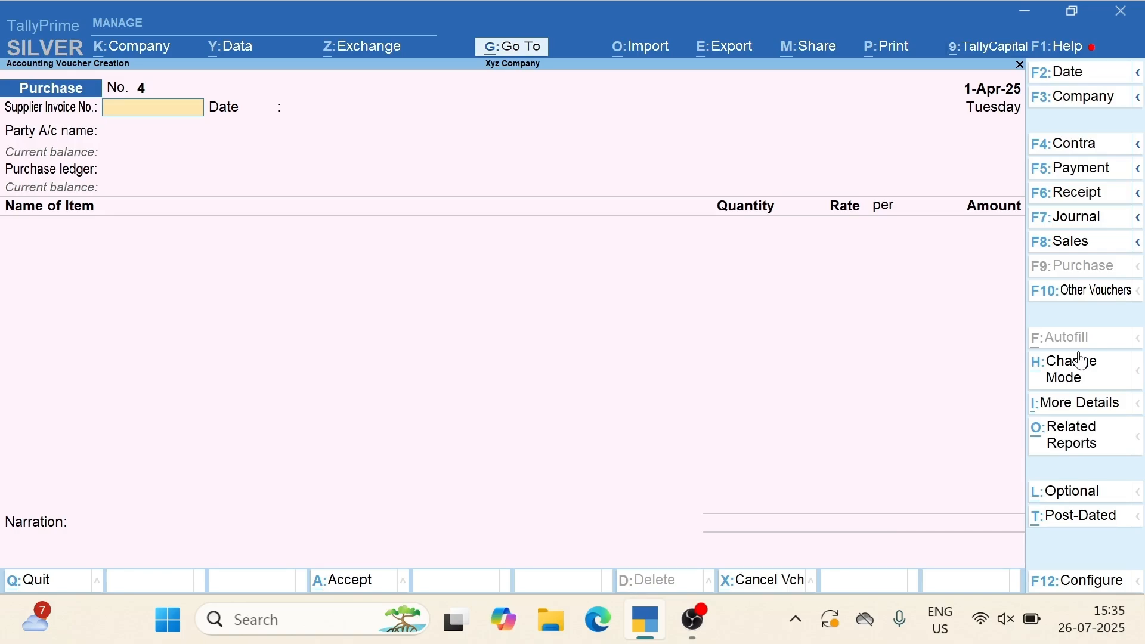
Enter supplier invoice 243, choose the commission supplier as party, and keep Gujarat as place of supply
{"action": "type", "text": "243"}
{"action": "key", "text": "Return"}
{"action": "key", "text": "Return"}
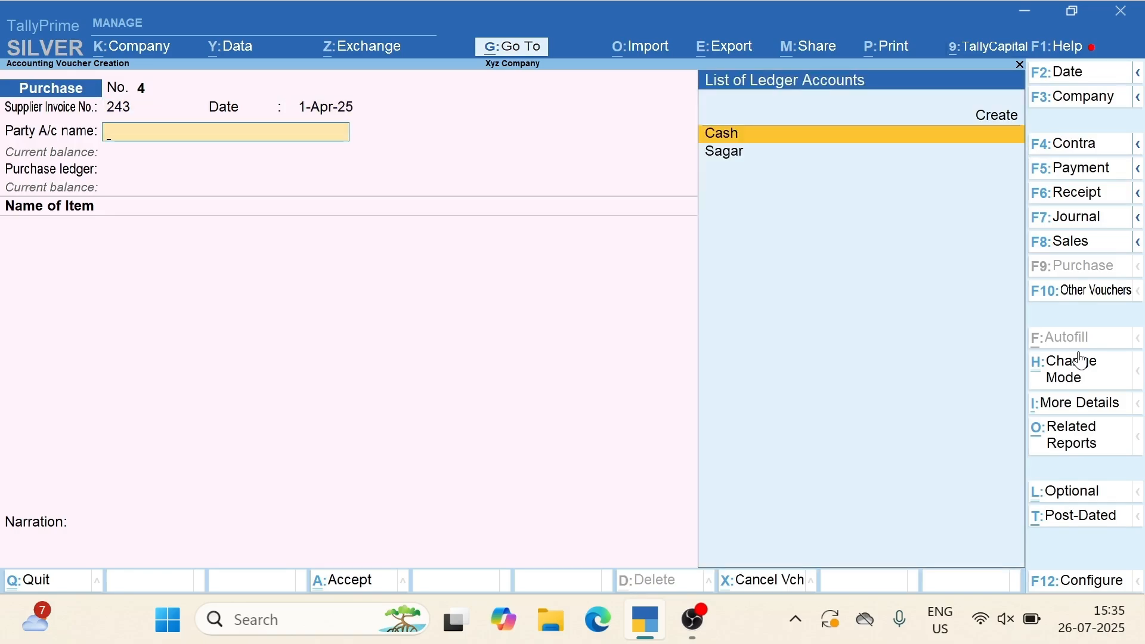
{"action": "key", "text": "Down"}
{"action": "key", "text": "Return"}
{"action": "key", "text": "Return"}
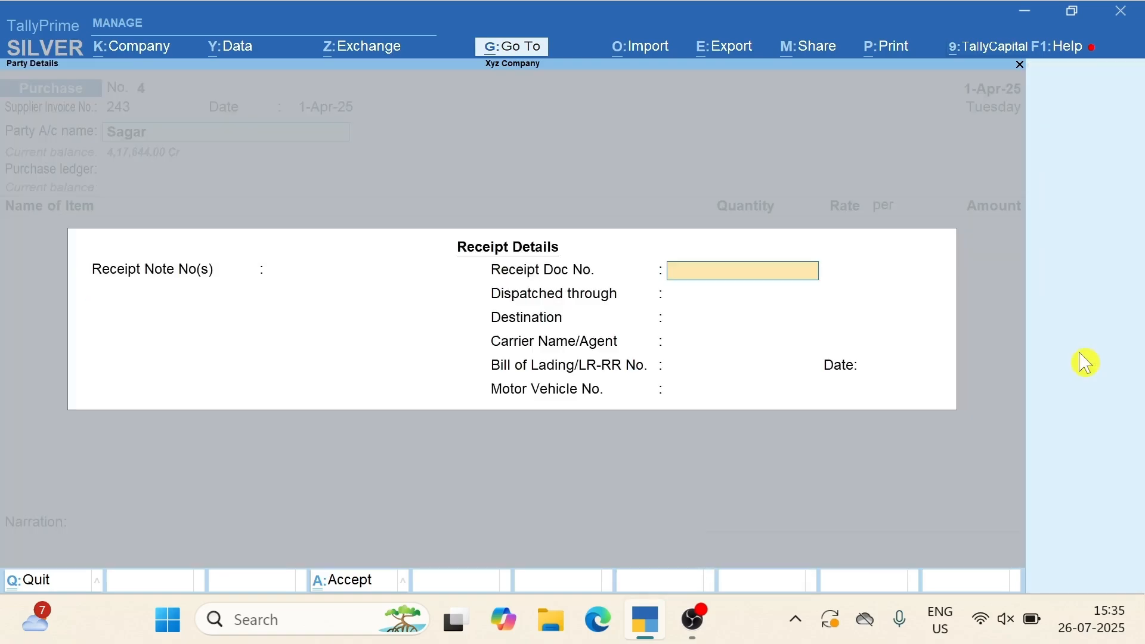
{"action": "key", "text": "Return"}
{"action": "key", "text": "Return"}
{"action": "key", "text": "Return"}
{"action": "key", "text": "Return"}
{"action": "key", "text": "Return"}
{"action": "key", "text": "Return"}
{"action": "key", "text": "Return"}
{"action": "key", "text": "Return"}
{"action": "key", "text": "Return"}
{"action": "key", "text": "Return"}
{"action": "key", "text": "Return"}
{"action": "key", "text": "Return"}
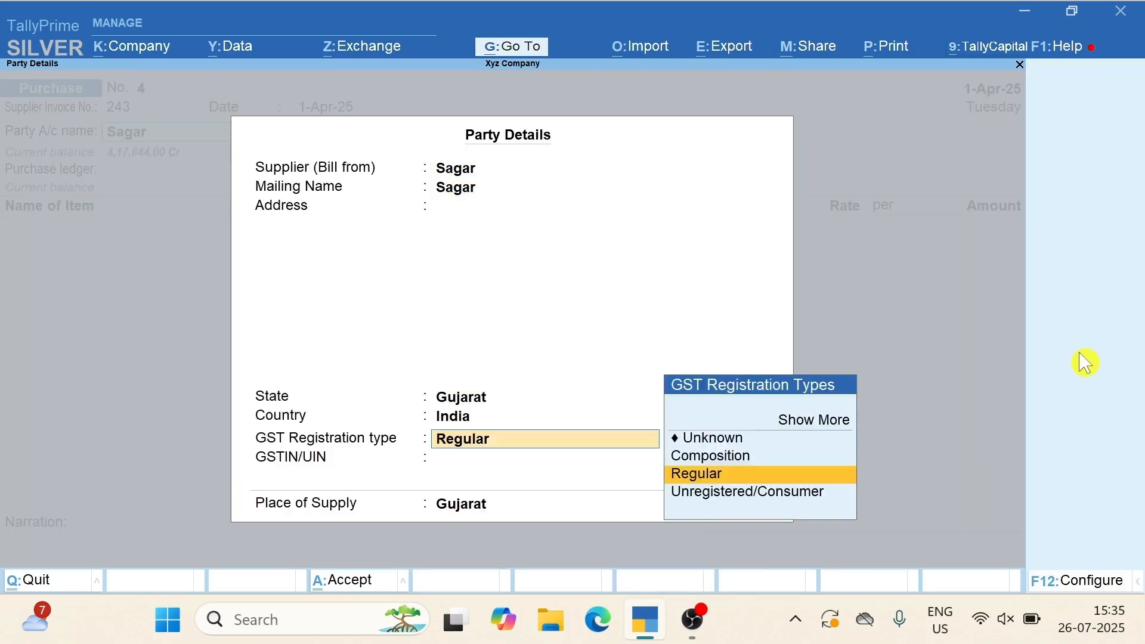
{"action": "key", "text": "Return"}
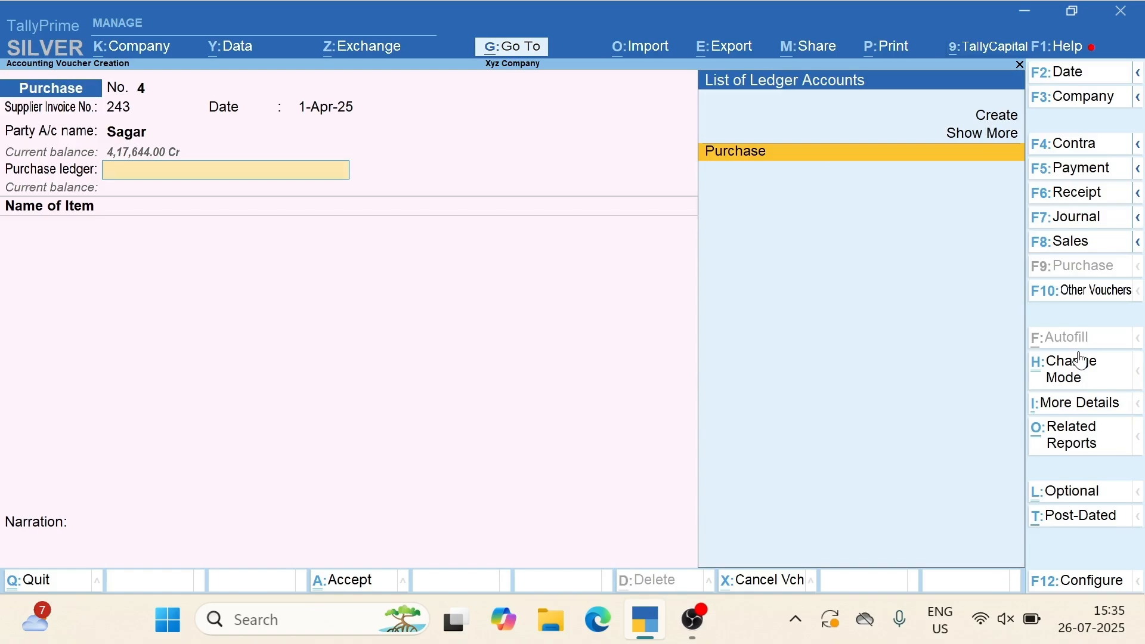
Select Commision Exp A/c as the purchase ledger and Commision-996111 as the item
{"action": "key", "text": "Up"}
{"action": "key", "text": "Return"}
{"action": "key", "text": "Down"}
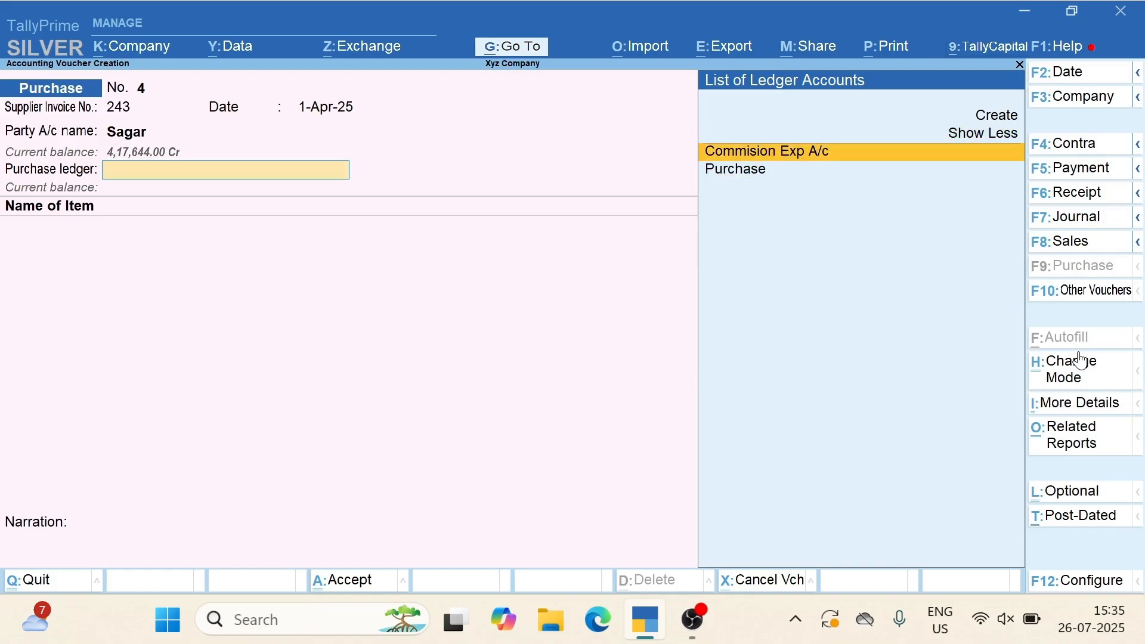
{"action": "key", "text": "Return"}
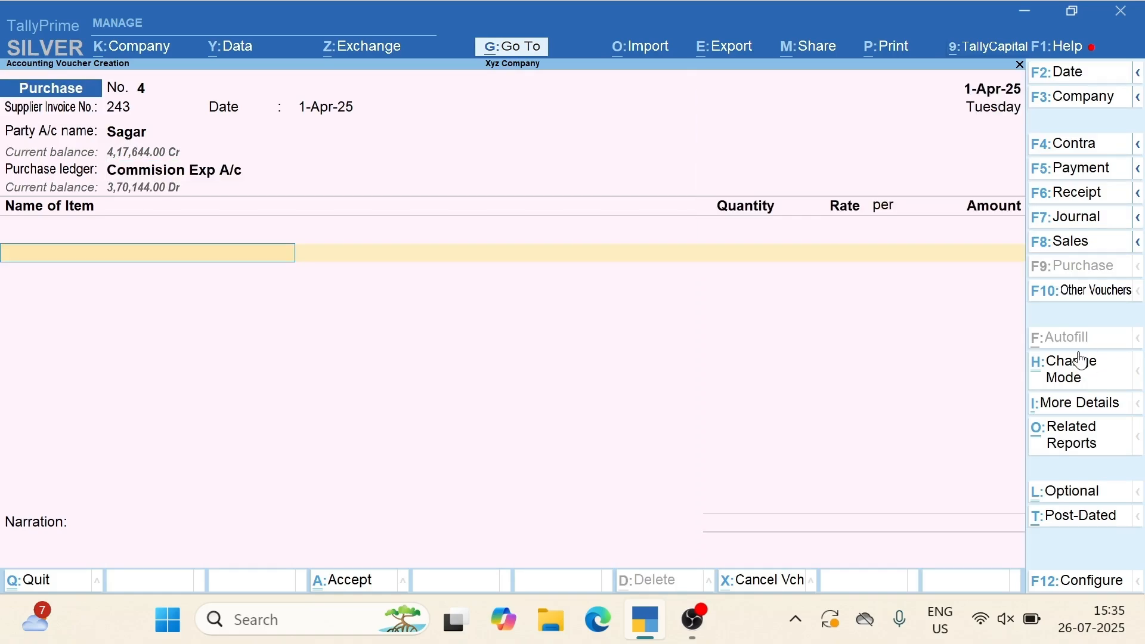
{"action": "type", "text": "Co"}
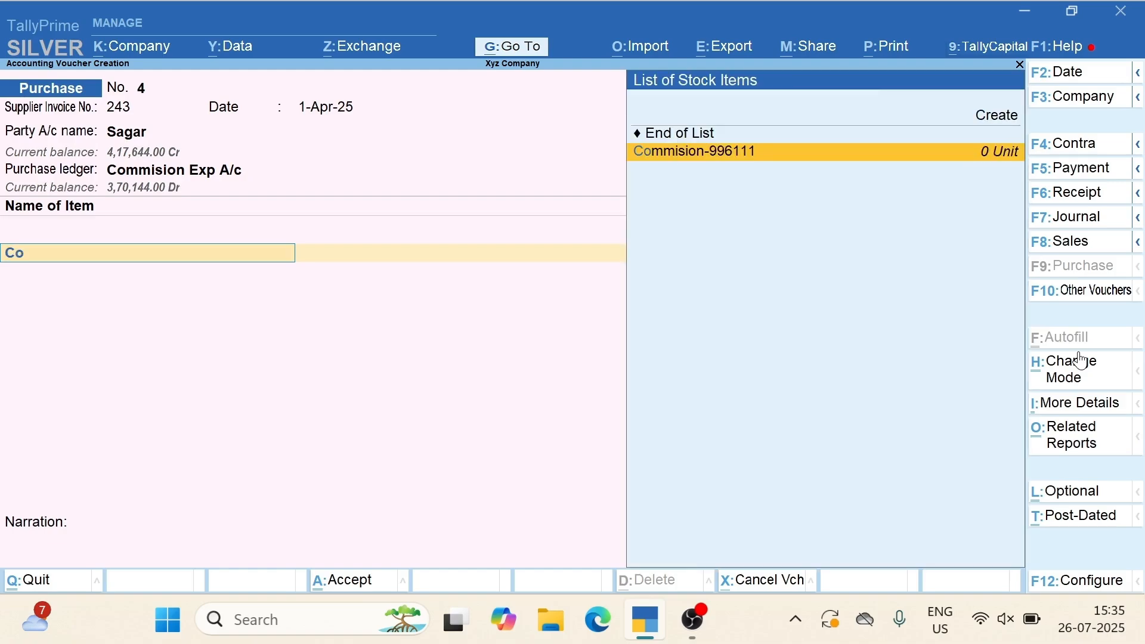
{"action": "key", "text": "Return"}
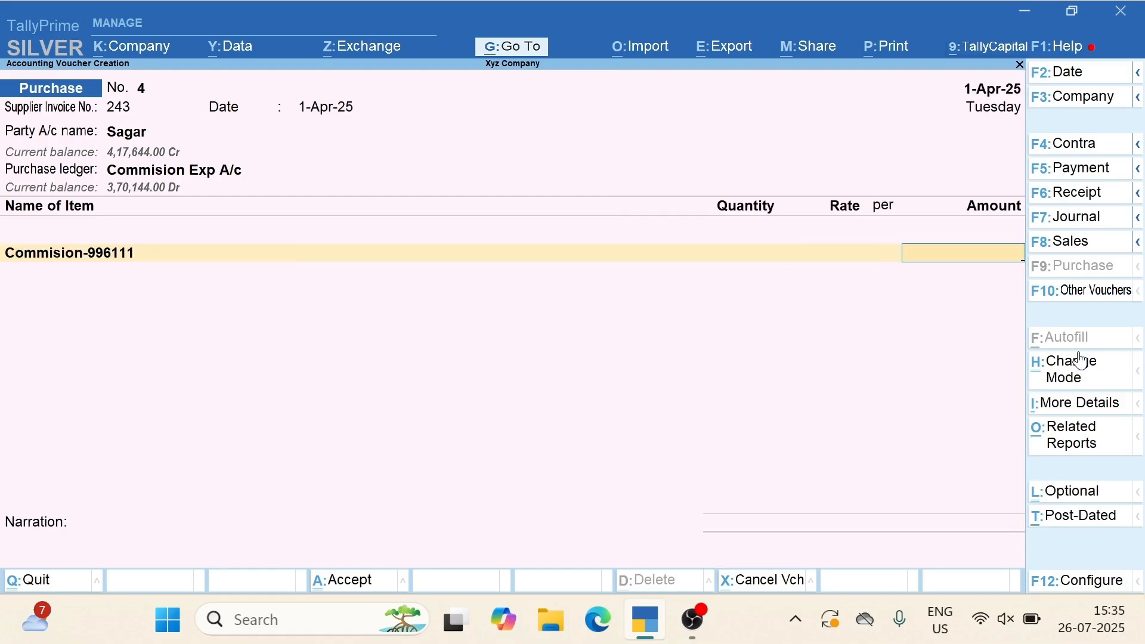
Enter 1,00,000 as the amount with New Ref 243 and accept voucher No. 4 past the tax warning
{"action": "type", "text": "100000"}
{"action": "key", "text": "Return"}
{"action": "key", "text": "Return"}
{"action": "key", "text": "Return"}
{"action": "key", "text": "Return"}
{"action": "key", "text": "Return"}
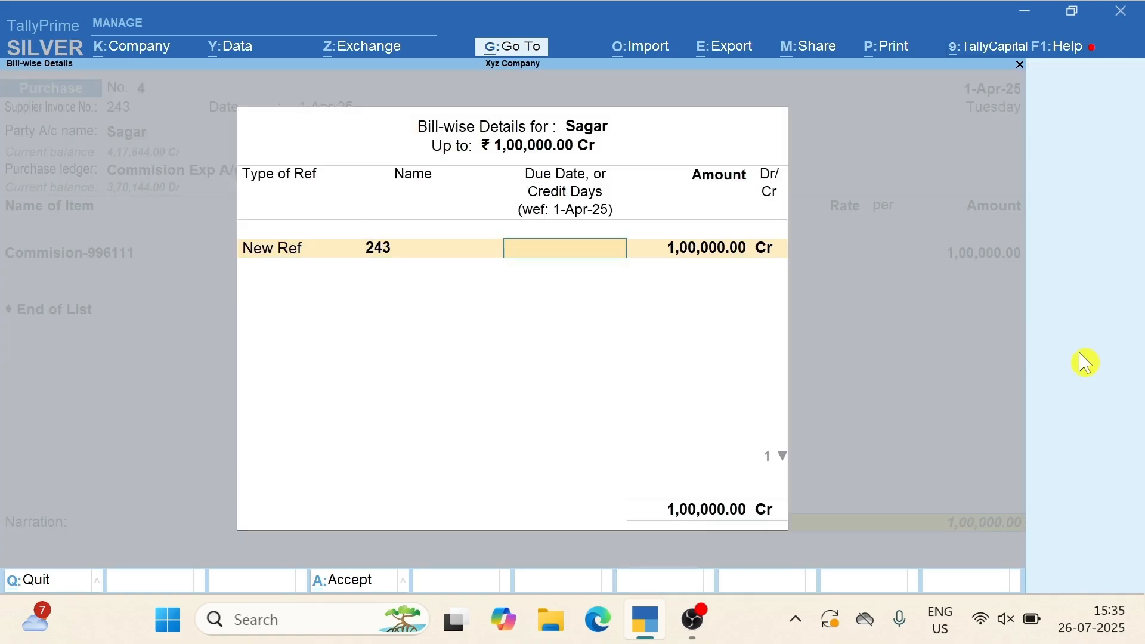
{"action": "key", "text": "Return"}
{"action": "key", "text": "Return"}
{"action": "key", "text": "Return"}
{"action": "key", "text": "Return"}
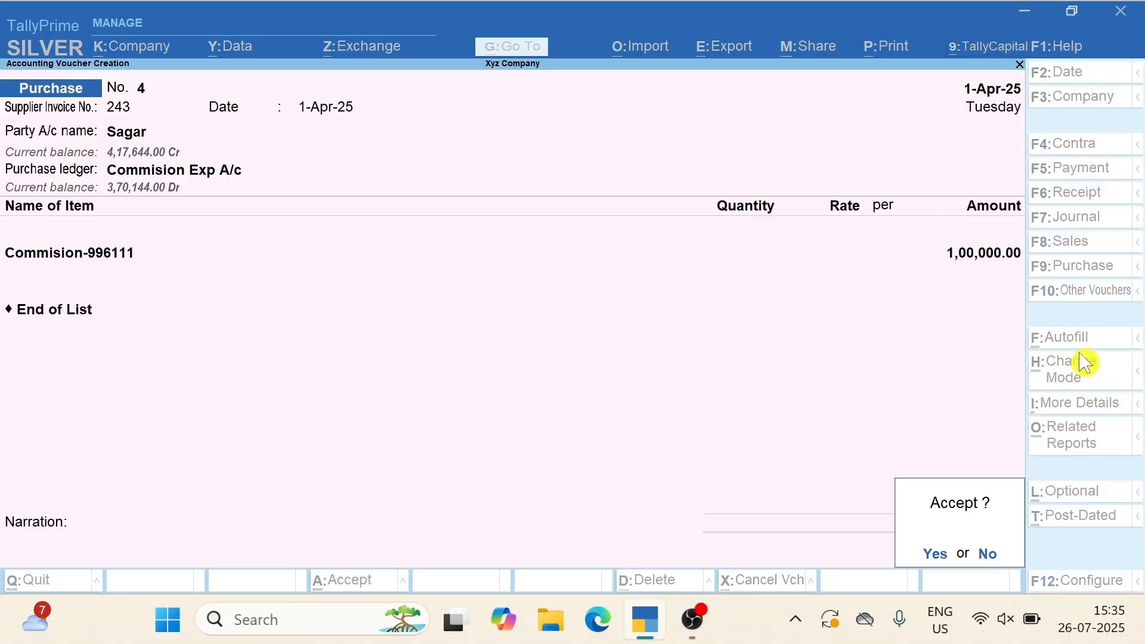
{"action": "key", "text": "Return"}
{"action": "key", "text": "Escape"}
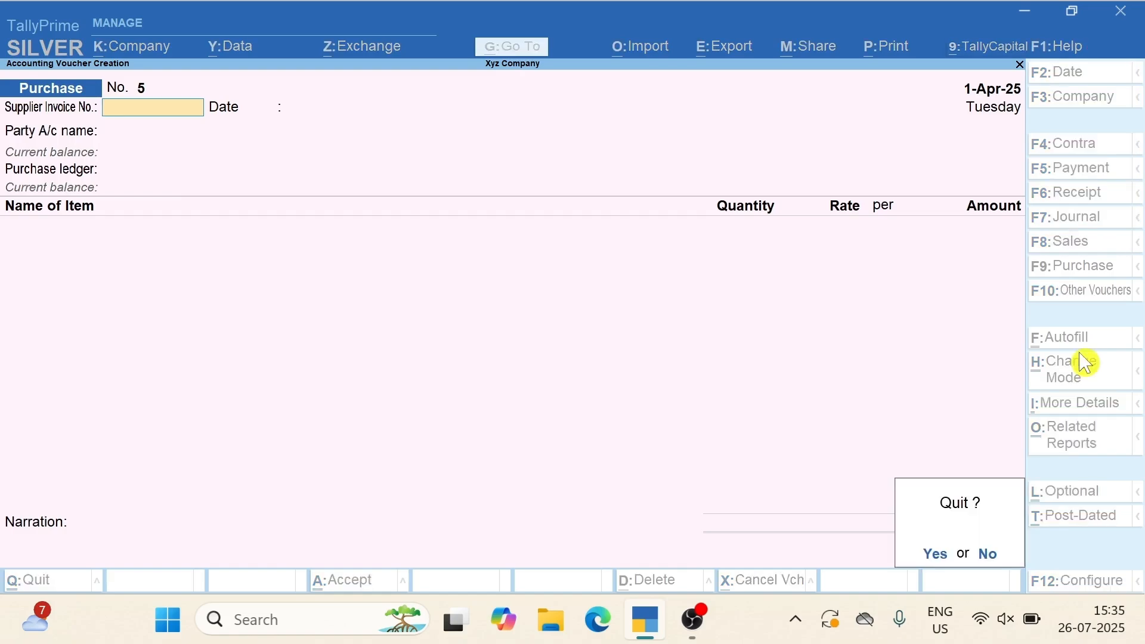
Discard the unfinished purchase voucher, reopen Vouchers from Gateway of Tally, and switch to Journal
{"action": "key", "text": "Return"}
{"action": "key", "text": "Escape"}
{"action": "key", "text": "Escape"}
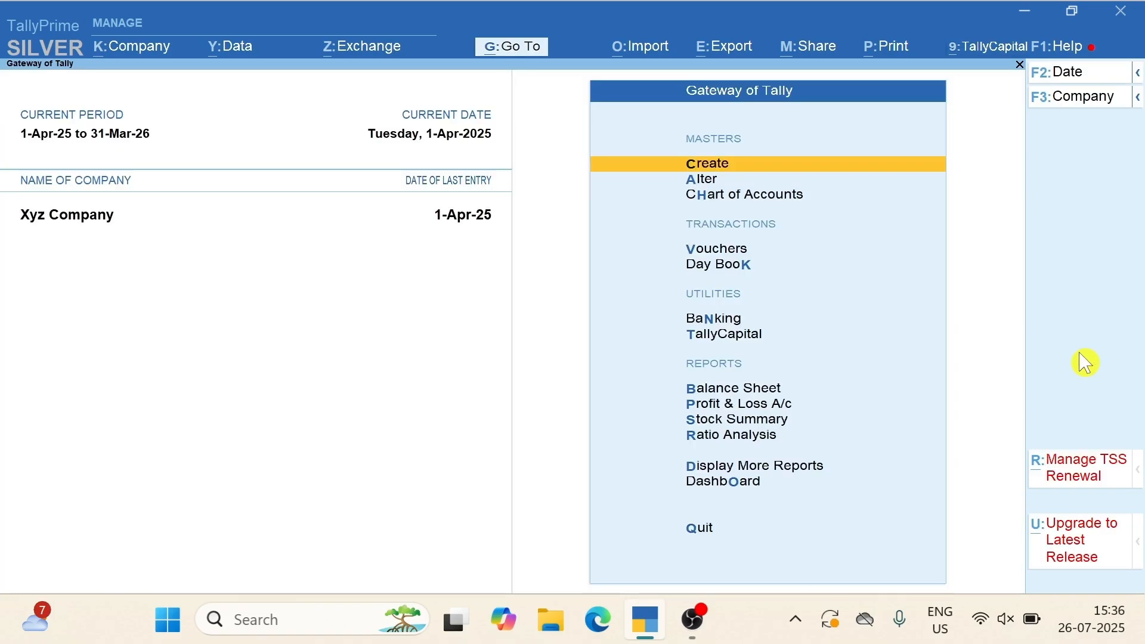
{"action": "left_click", "coordinate": [691, 249]}
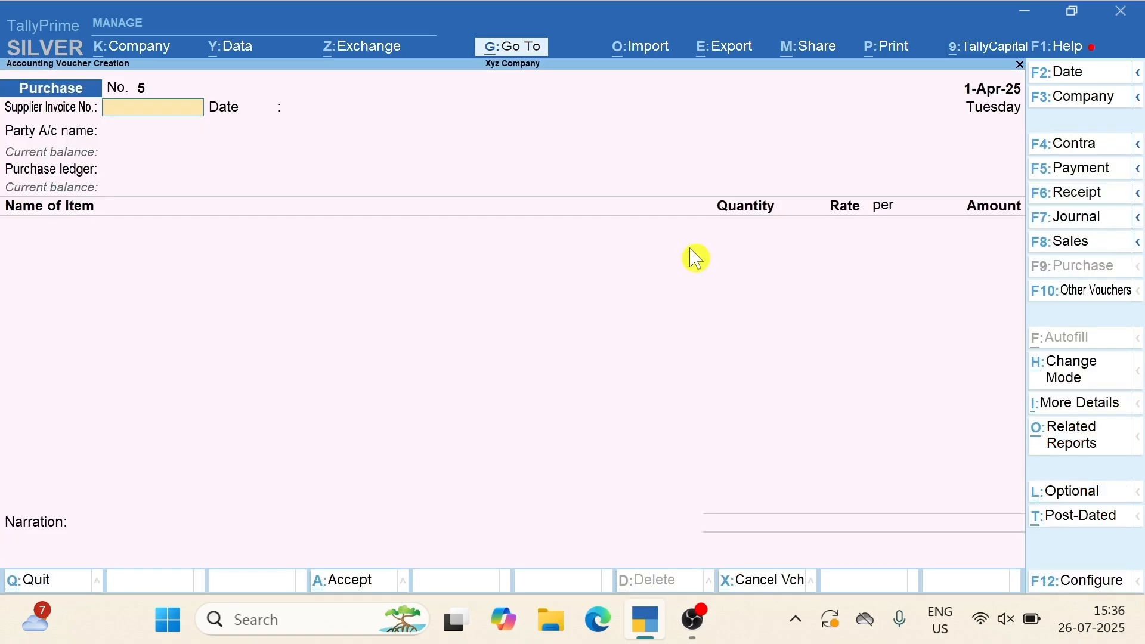
{"action": "left_click", "coordinate": [1075, 222]}
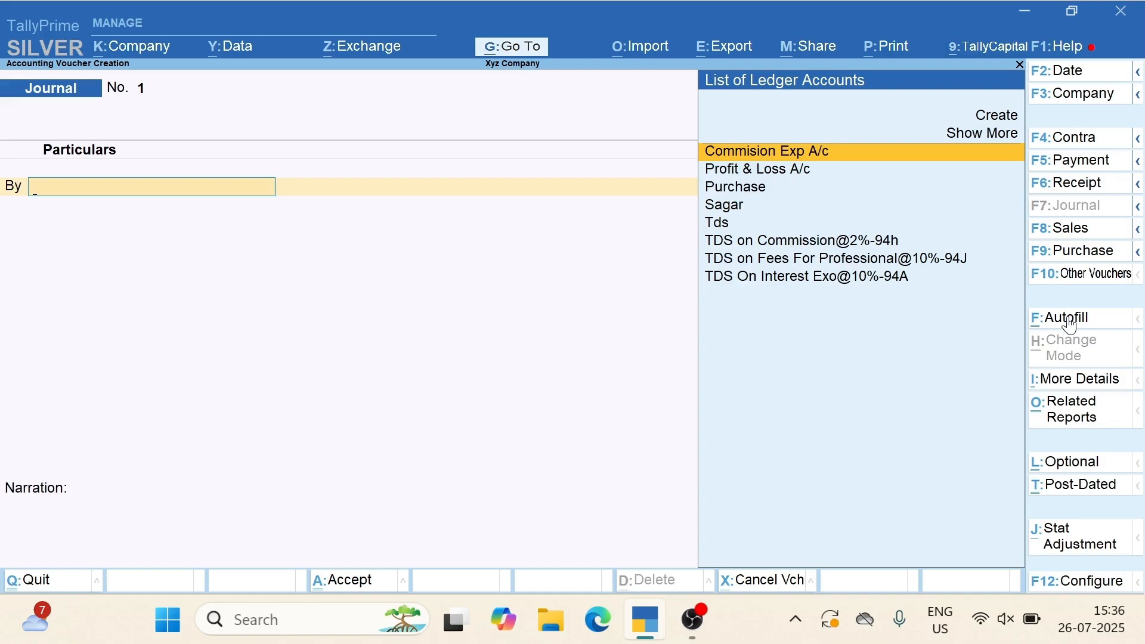
Autofill a TDS Deduction till 1-Apr-25 for the supplier, Commission Or Brokerage, ledger TDS on Commission@2%-94h
{"action": "left_click", "coordinate": [1070, 322]}
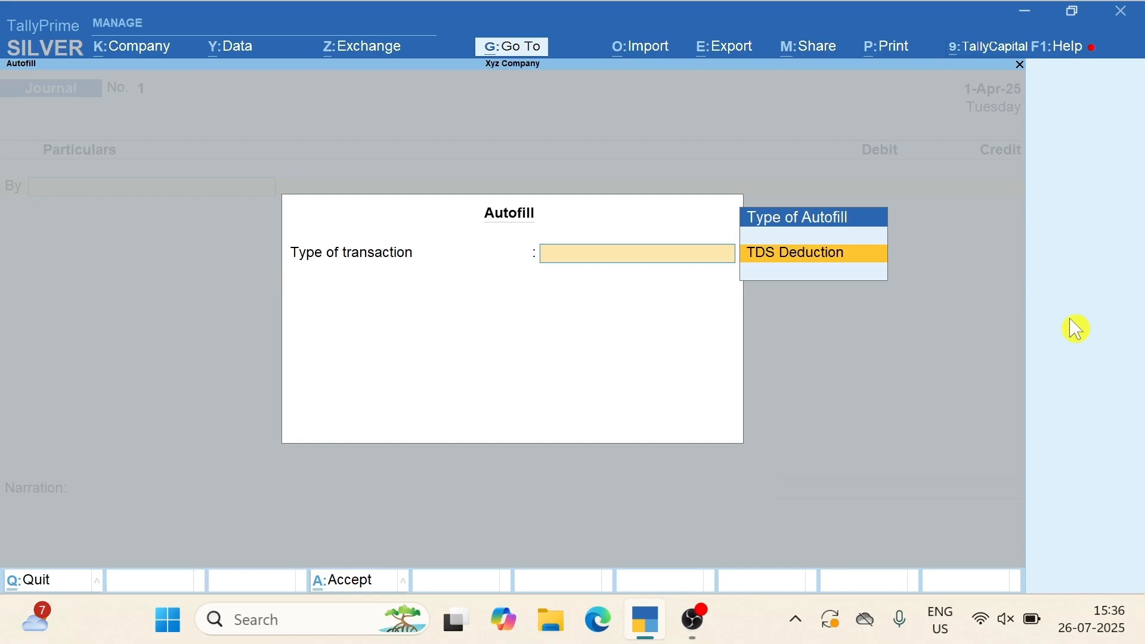
{"action": "key", "text": "Return"}
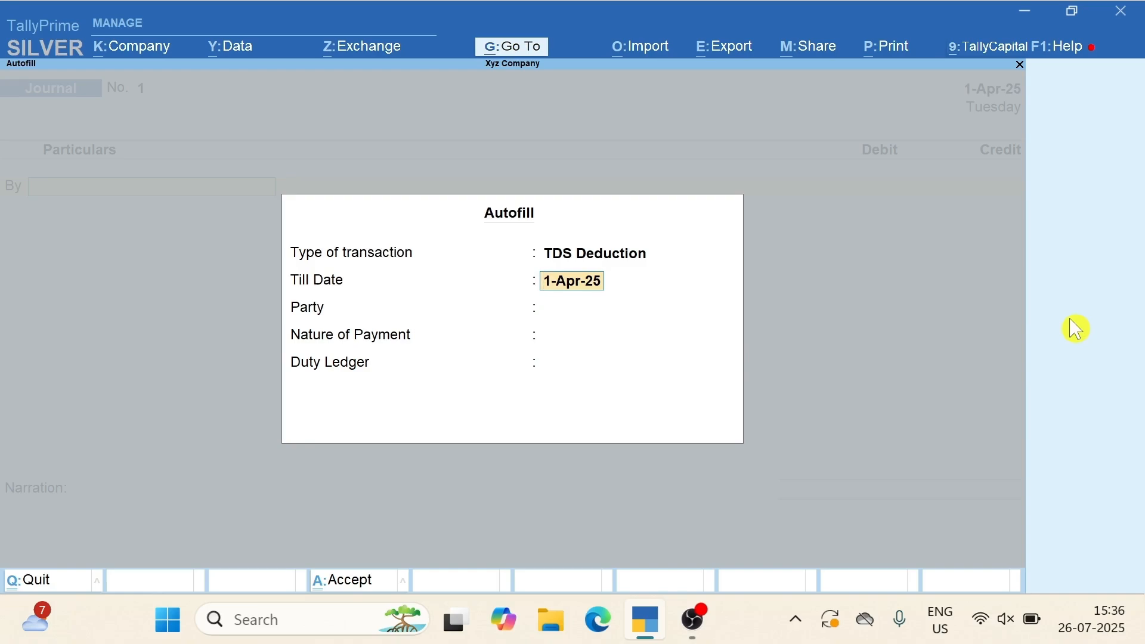
{"action": "key", "text": "Return"}
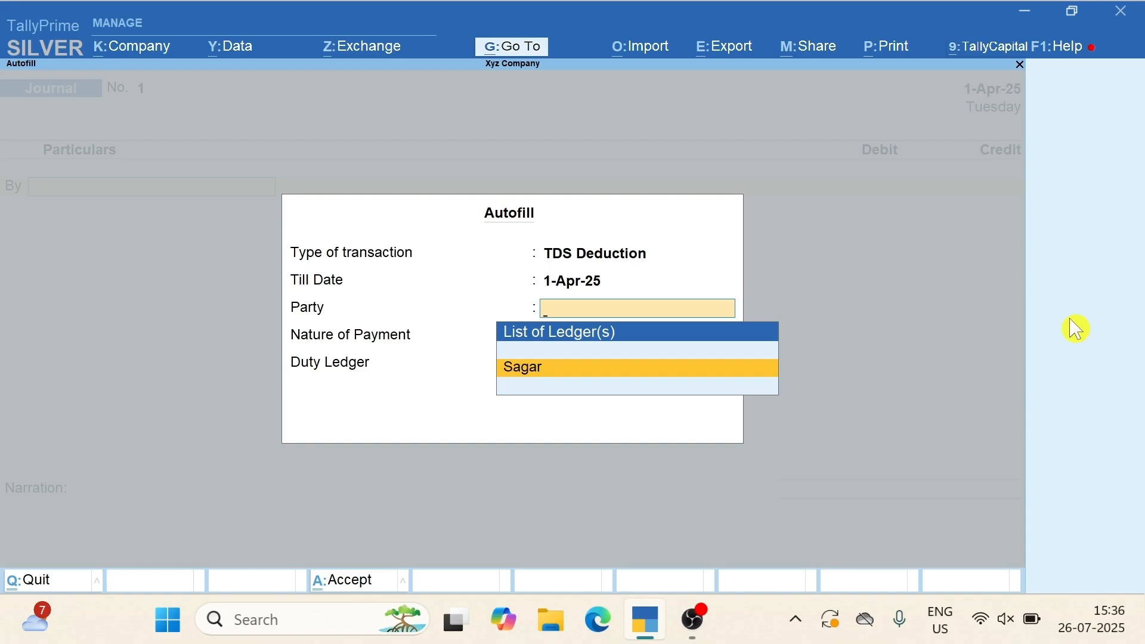
{"action": "key", "text": "Return"}
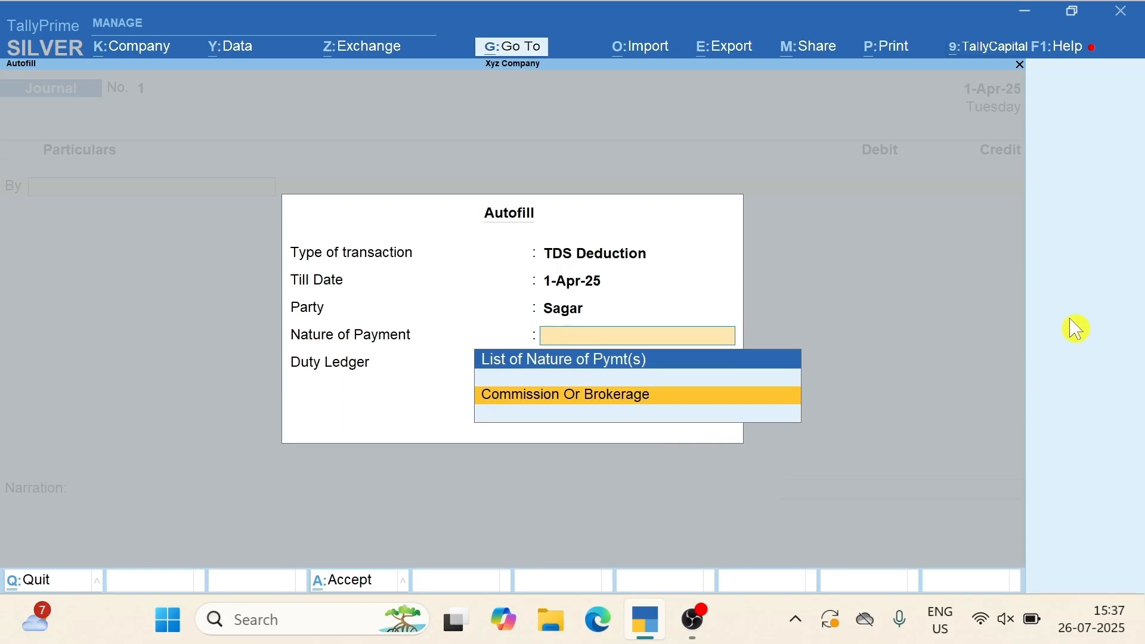
{"action": "key", "text": "Return"}
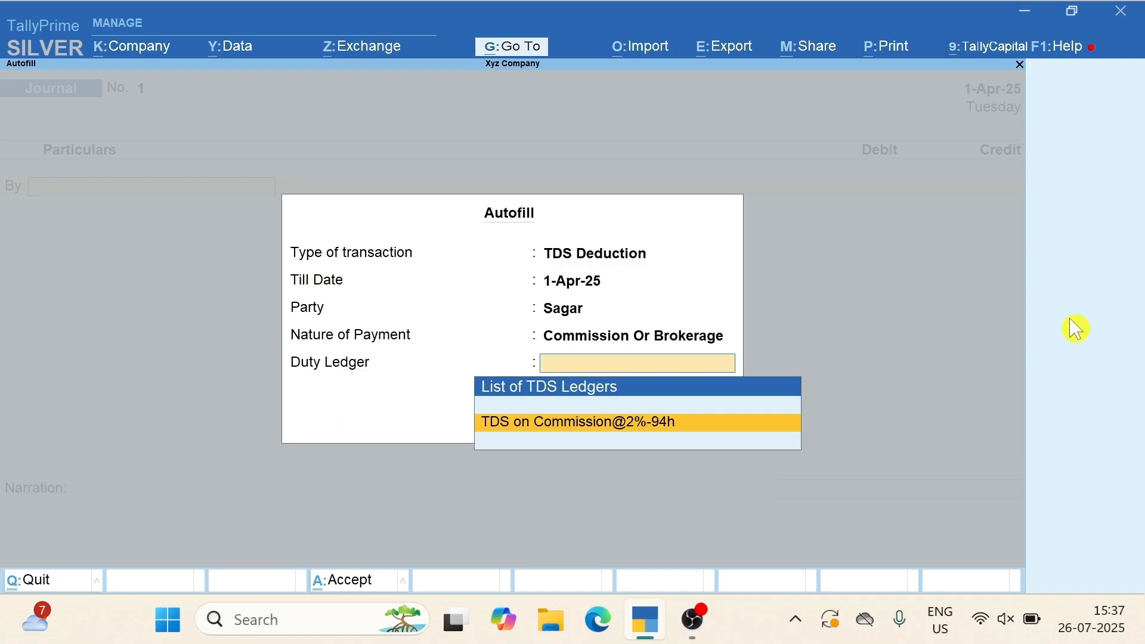
{"action": "key", "text": "Return"}
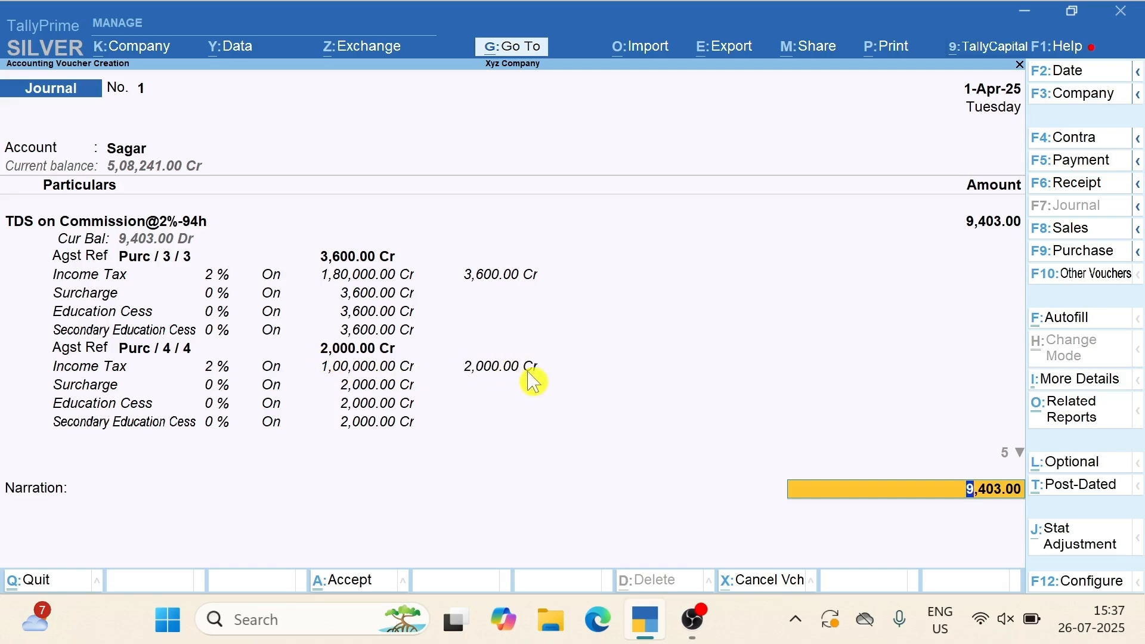
Adjust the supplier's 9,403.00 against Agst Ref bills 12, 243 and a, then save Journal No. 1
{"action": "key", "text": "Return"}
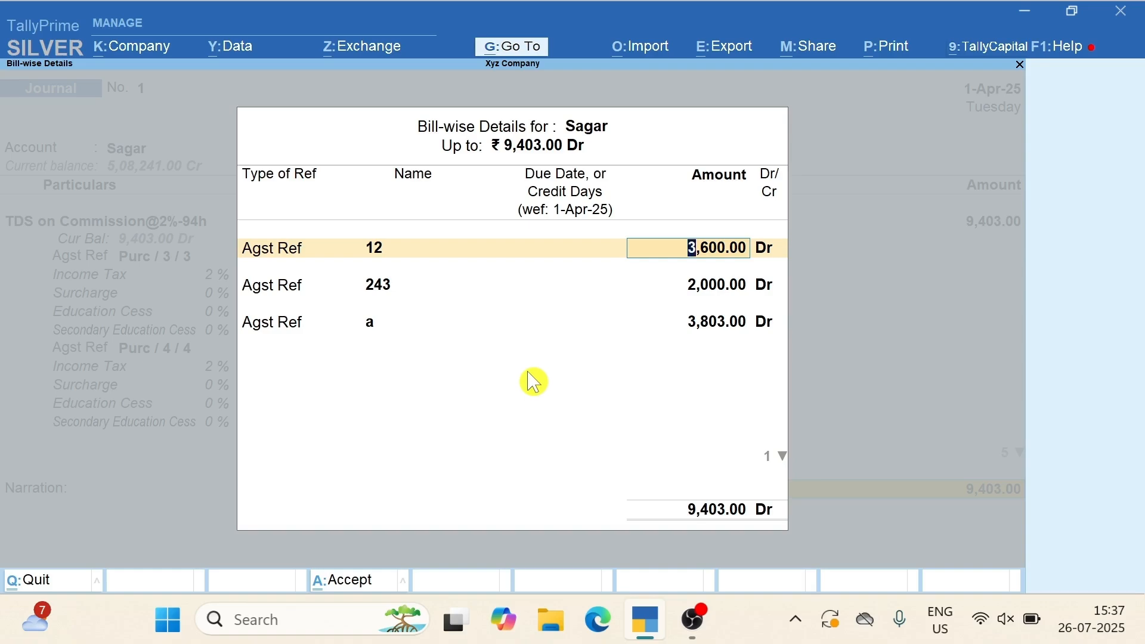
{"action": "key", "text": "Return"}
{"action": "key", "text": "Return"}
{"action": "key", "text": "Return"}
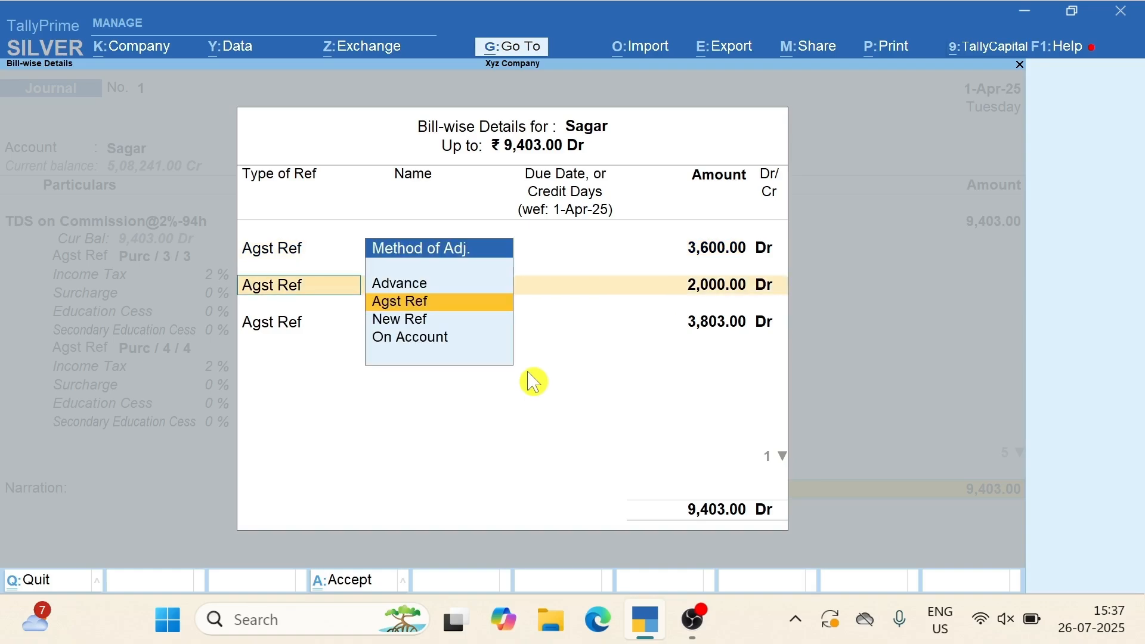
{"action": "key", "text": "Return"}
{"action": "key", "text": "Return"}
{"action": "key", "text": "Return"}
{"action": "key", "text": "Return"}
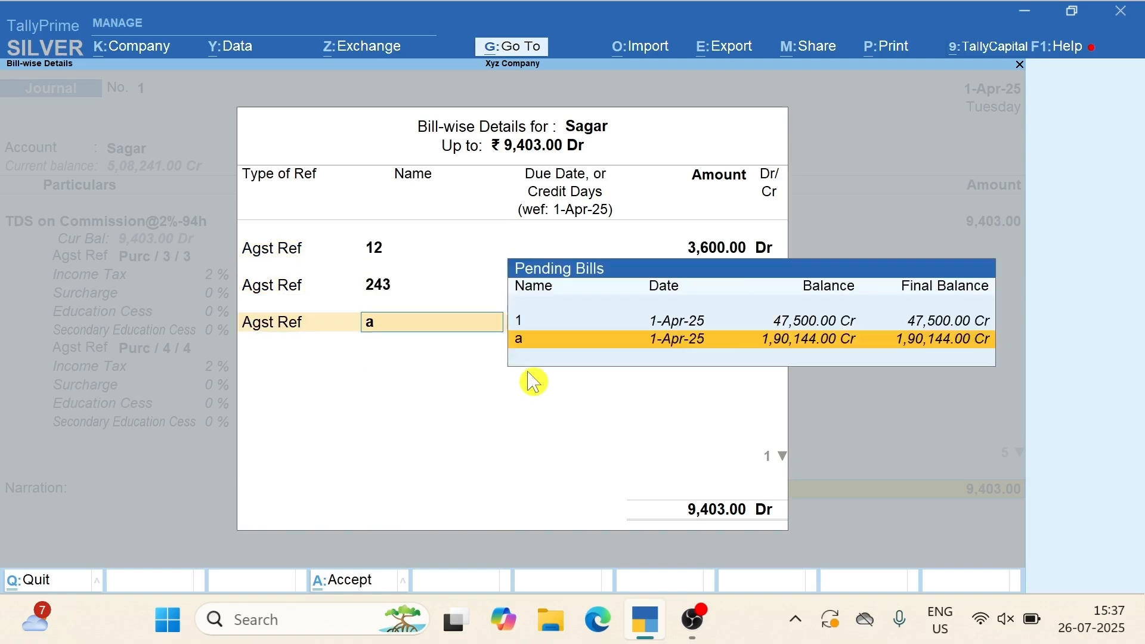
{"action": "key", "text": "Return"}
{"action": "key", "text": "Return"}
{"action": "key", "text": "Return"}
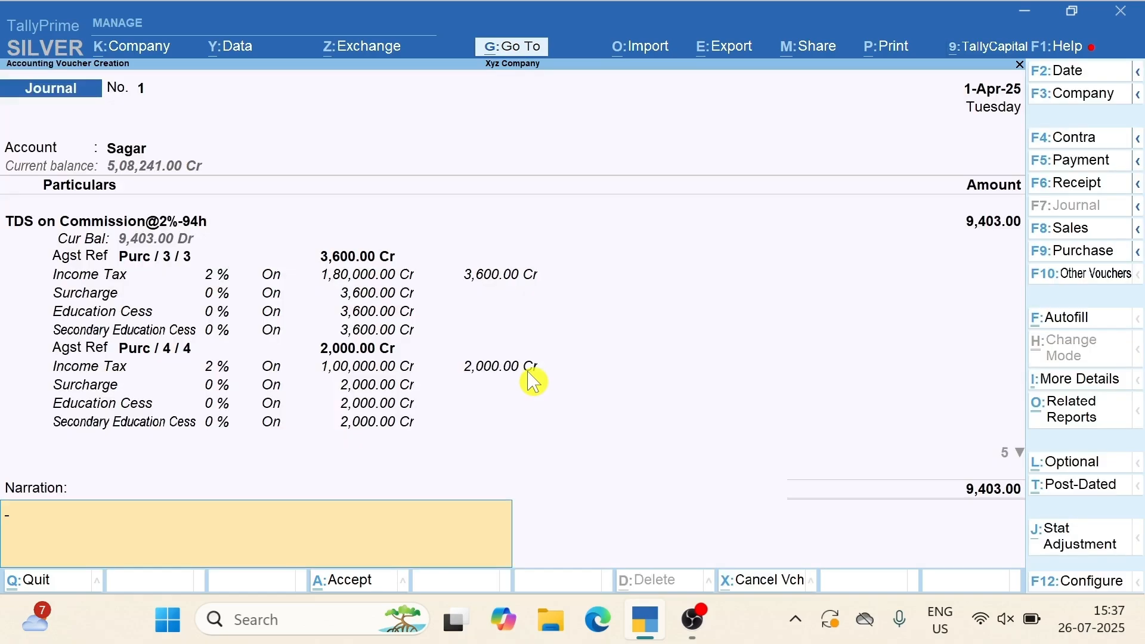
{"action": "key", "text": "Return"}
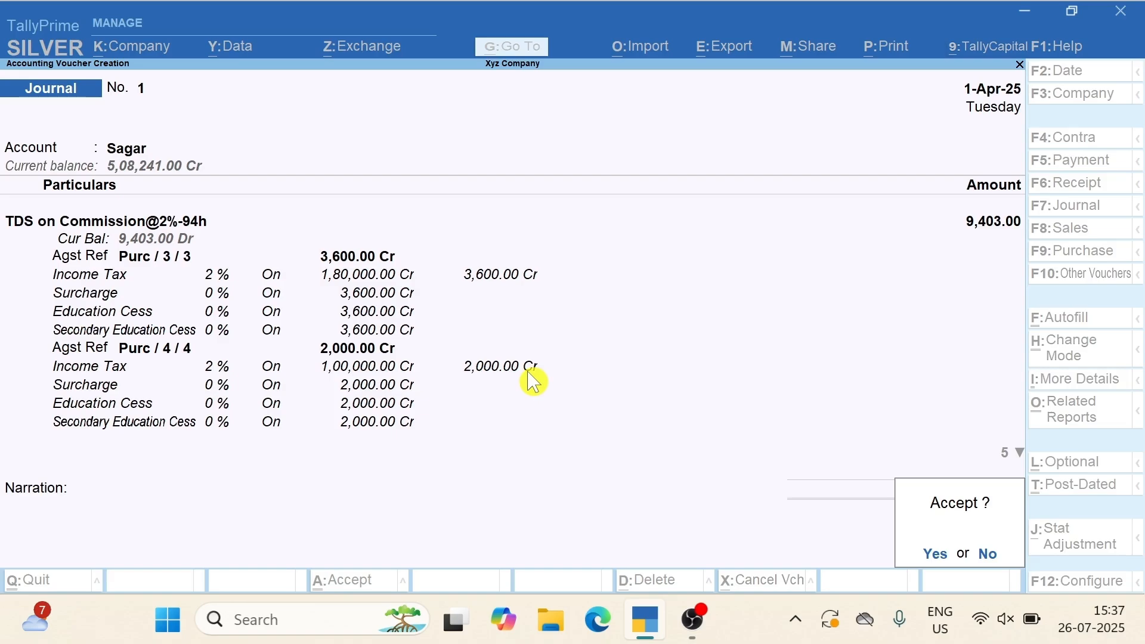
{"action": "key", "text": "Return"}
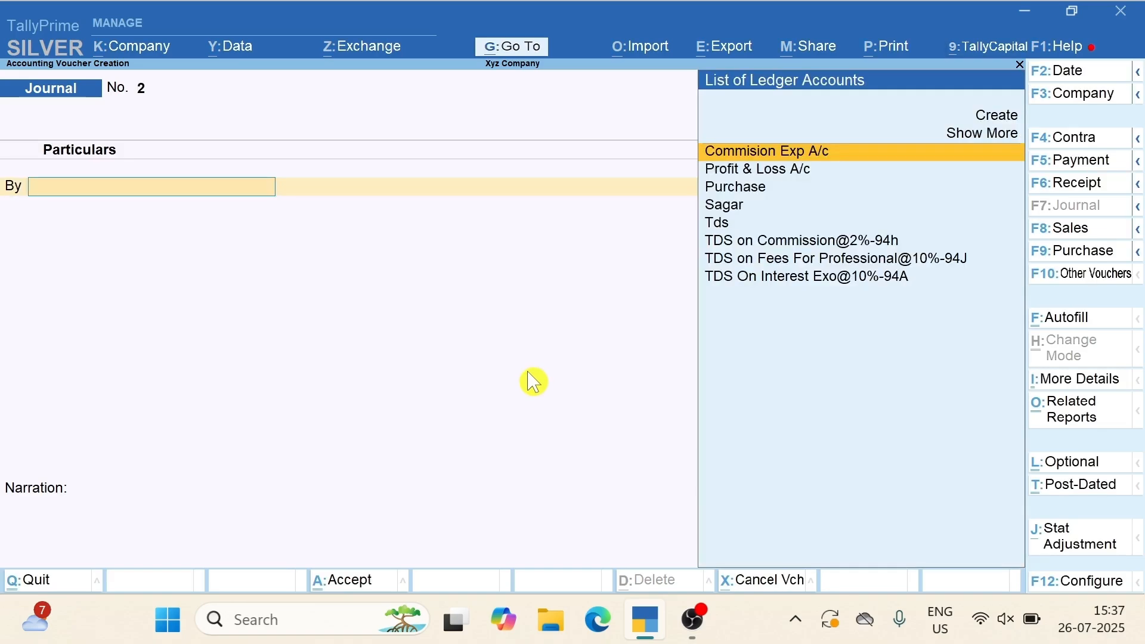
Open the TDS on Commission@2%-94h ledger report and reopen Journal No. 1 for alteration
{"action": "key", "text": "Escape"}
{"action": "key", "text": "Escape"}
{"action": "key", "text": "Escape"}
{"action": "key", "text": "Escape"}
{"action": "key", "text": "Escape"}
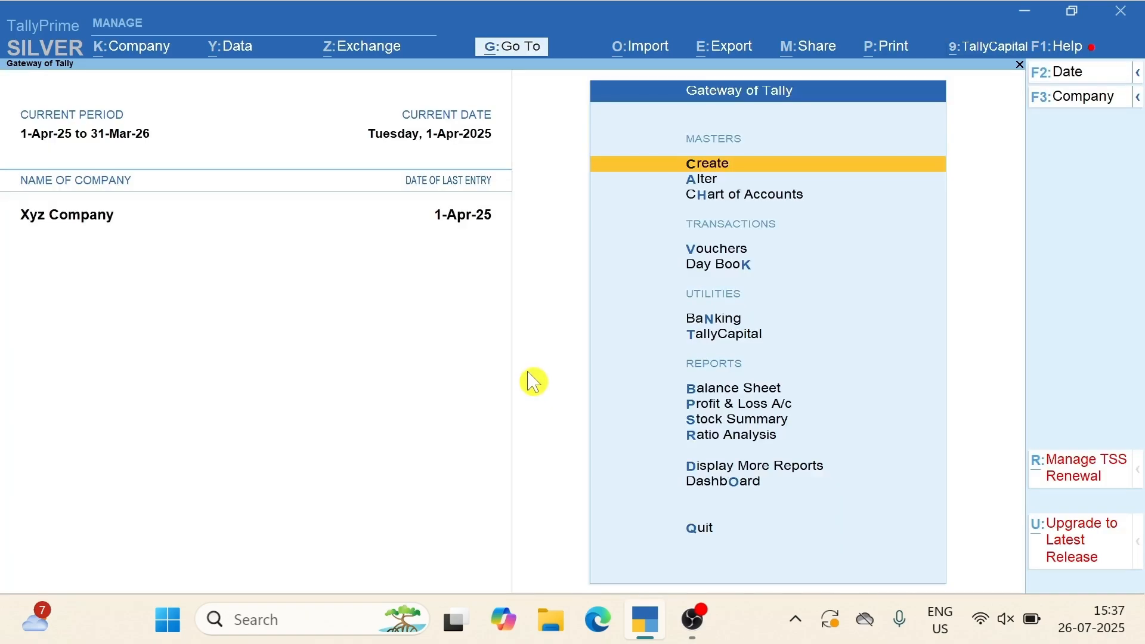
{"action": "key", "text": "d"}
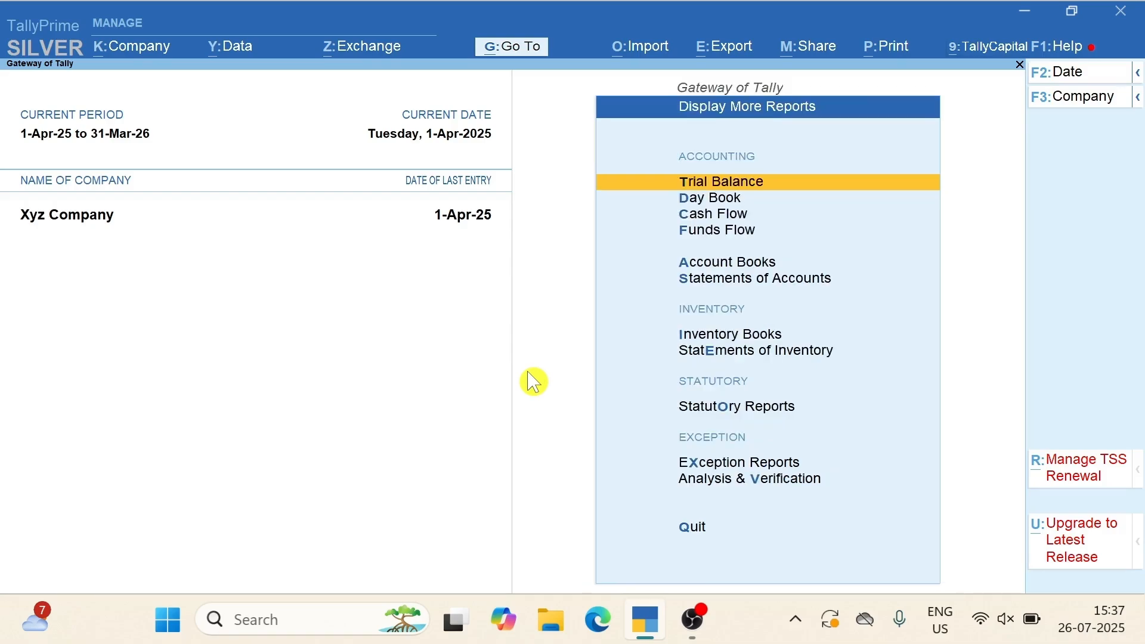
{"action": "key", "text": "a"}
{"action": "key", "text": "l"}
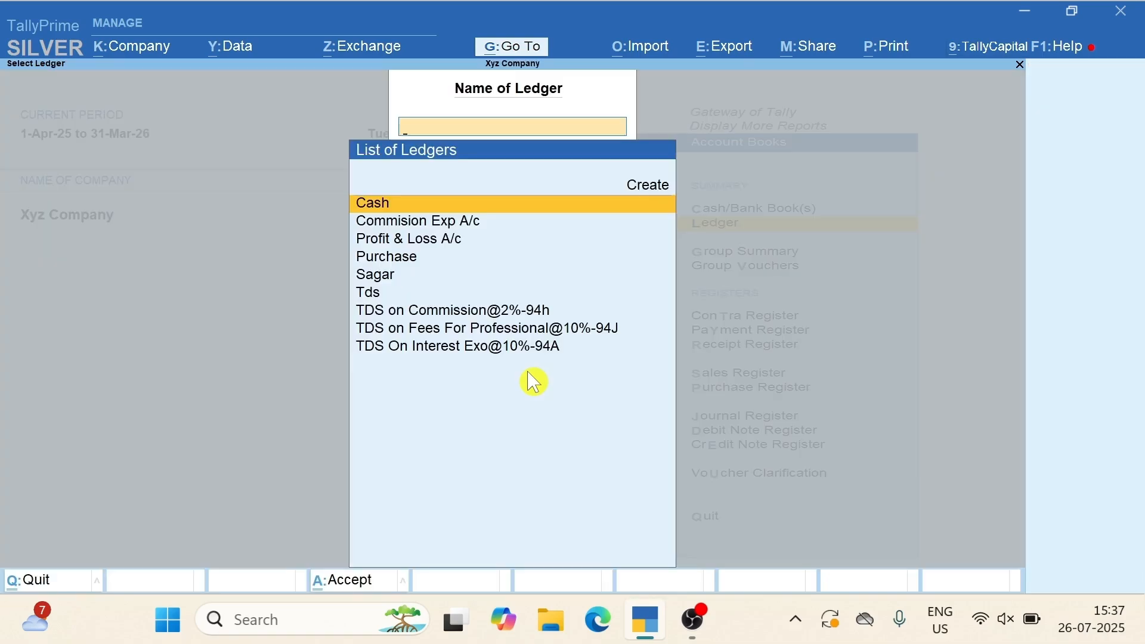
{"action": "key", "text": "Down"}
{"action": "key", "text": "Down"}
{"action": "key", "text": "Down"}
{"action": "key", "text": "Down"}
{"action": "key", "text": "Down"}
{"action": "key", "text": "Down"}
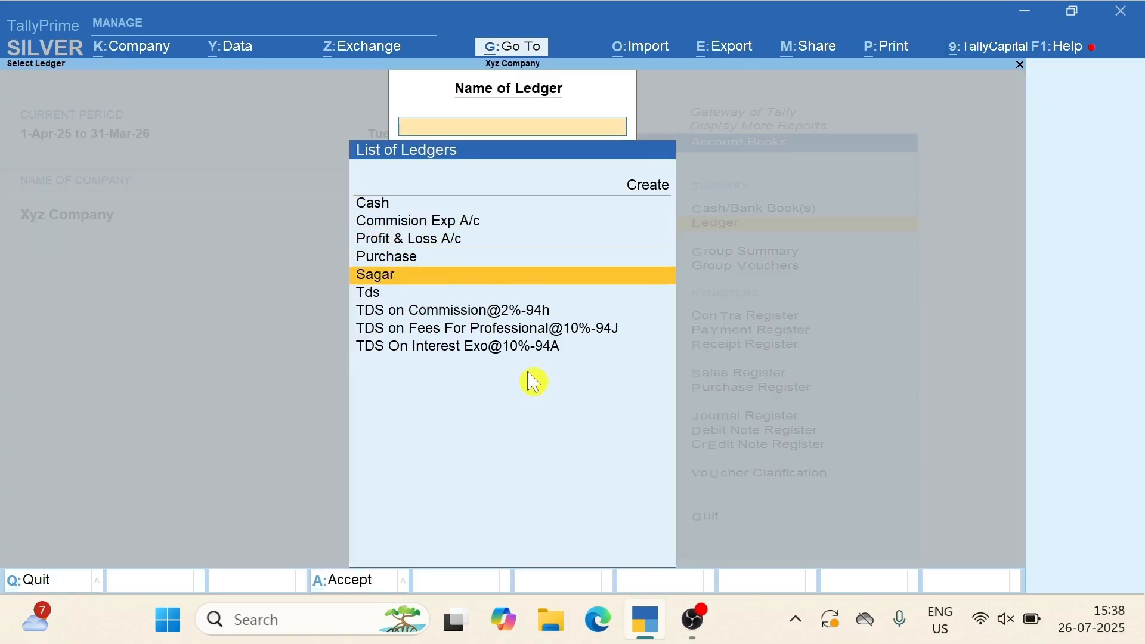
{"action": "key", "text": "Return"}
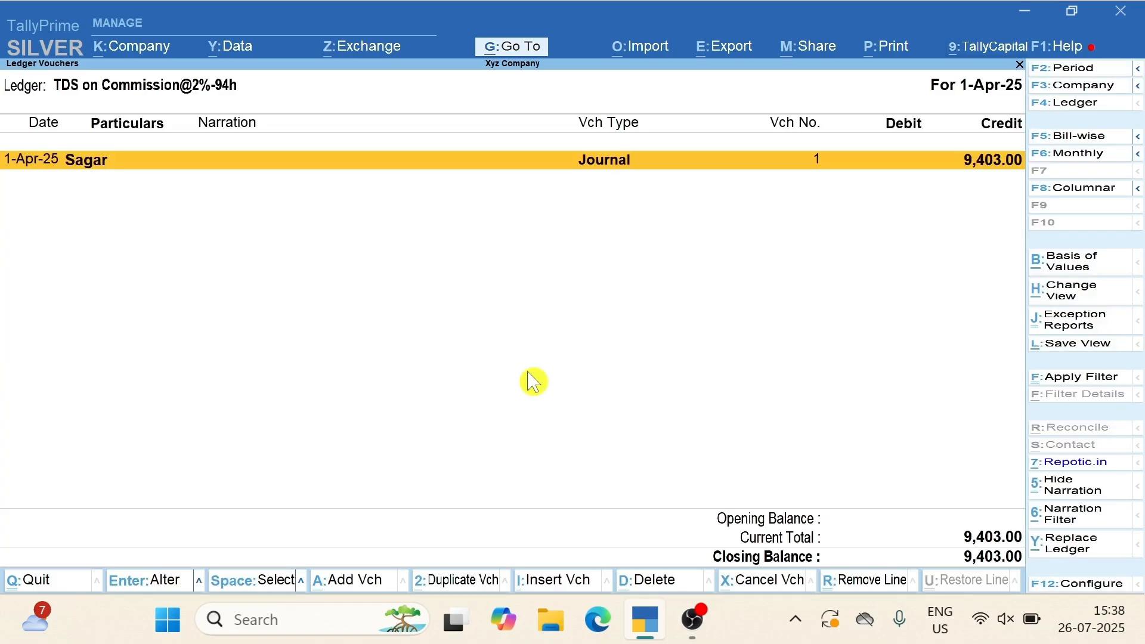
{"action": "key", "text": "alt+a"}
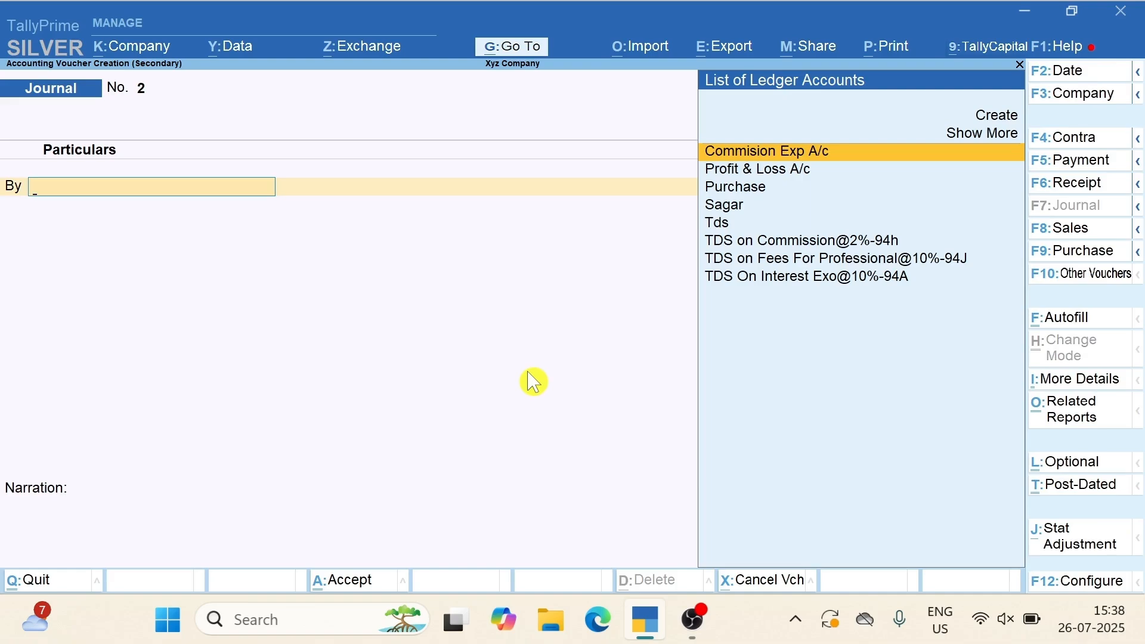
{"action": "key", "text": "Escape"}
{"action": "key", "text": "Return"}
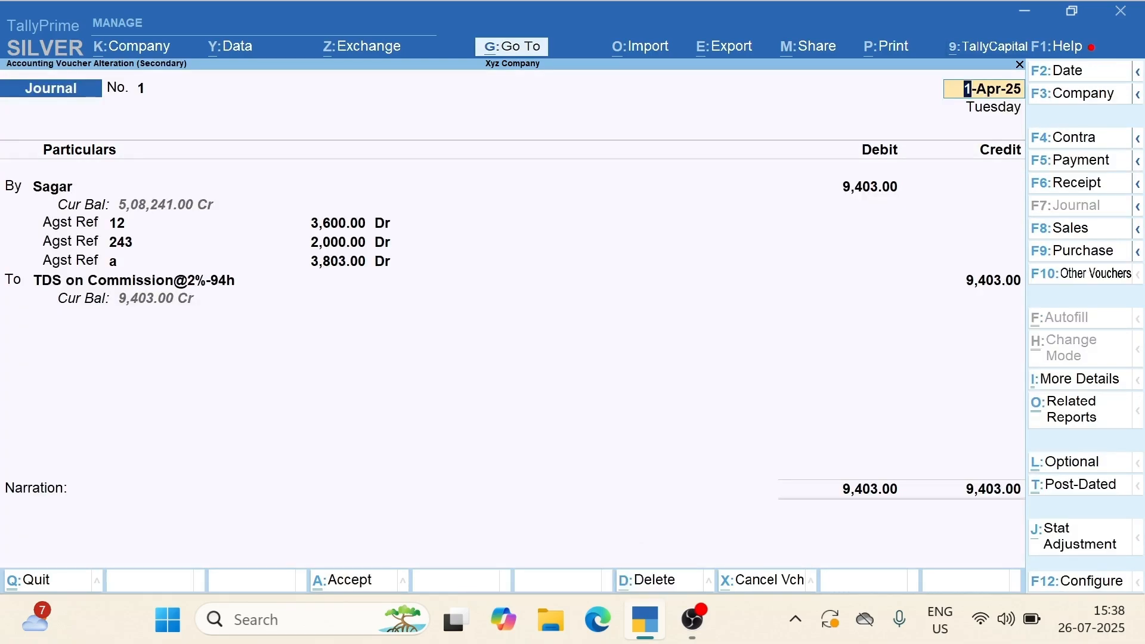
Step through Journal No. 1, quit without saving changes, and back out to Gateway of Tally
{"action": "key", "text": "Return"}
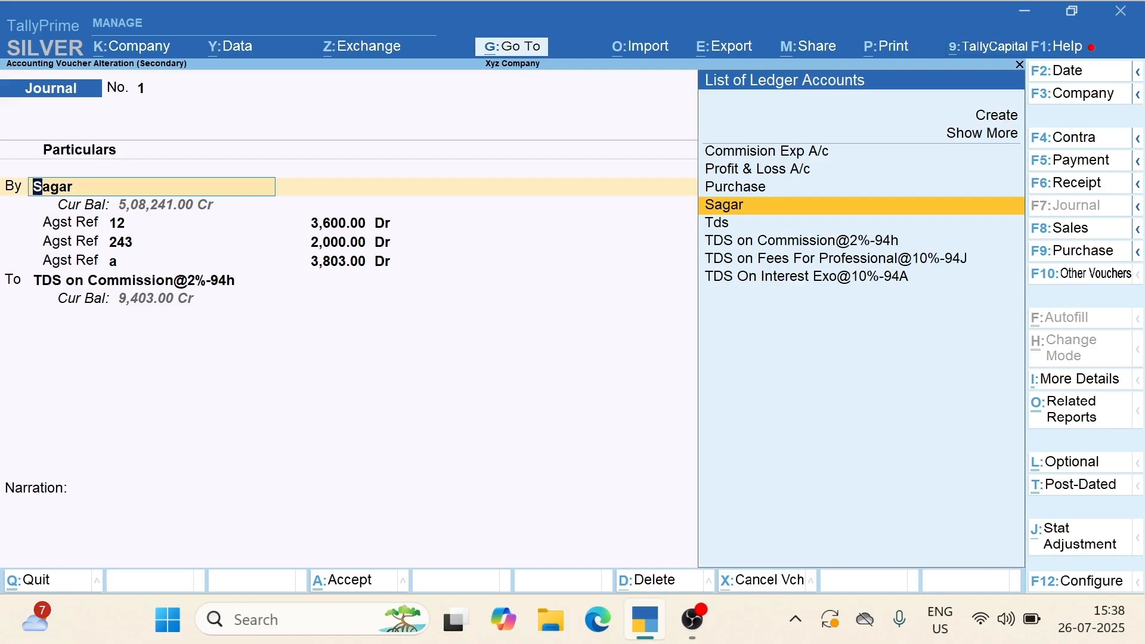
{"action": "key", "text": "Return"}
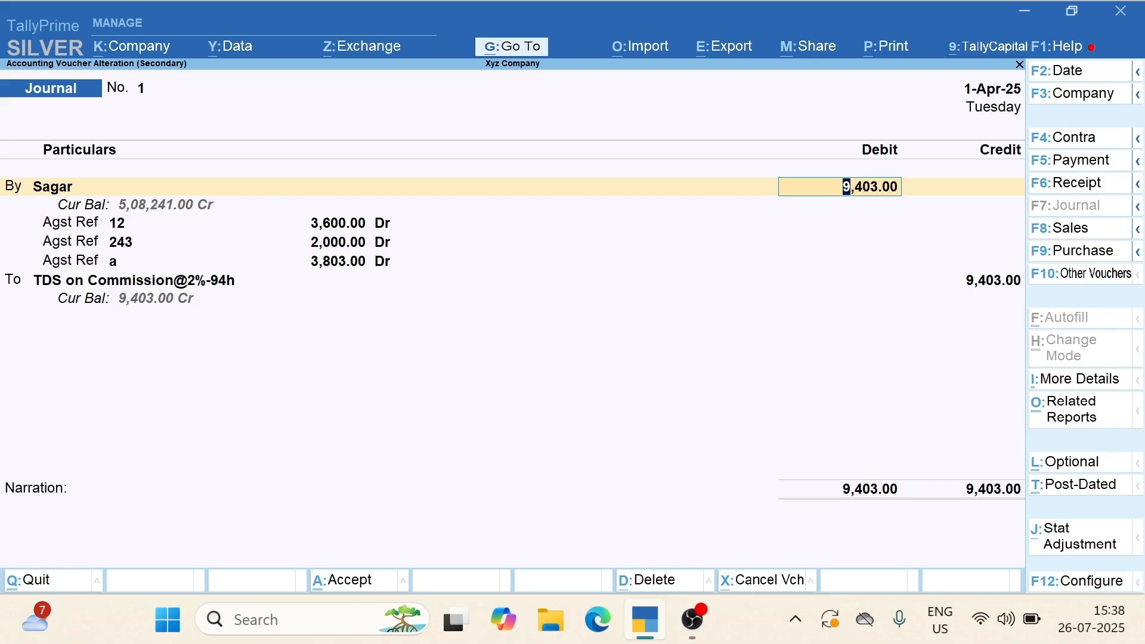
{"action": "key", "text": "BackSpace"}
{"action": "key", "text": "Escape"}
{"action": "key", "text": "Return"}
{"action": "key", "text": "Escape"}
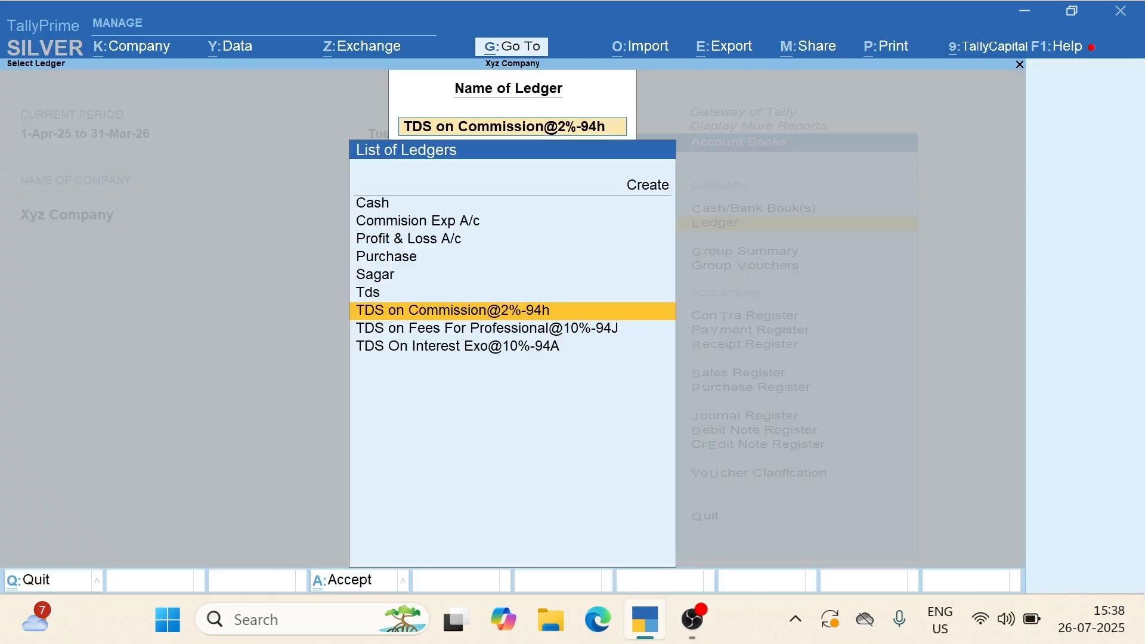
{"action": "key", "text": "Escape"}
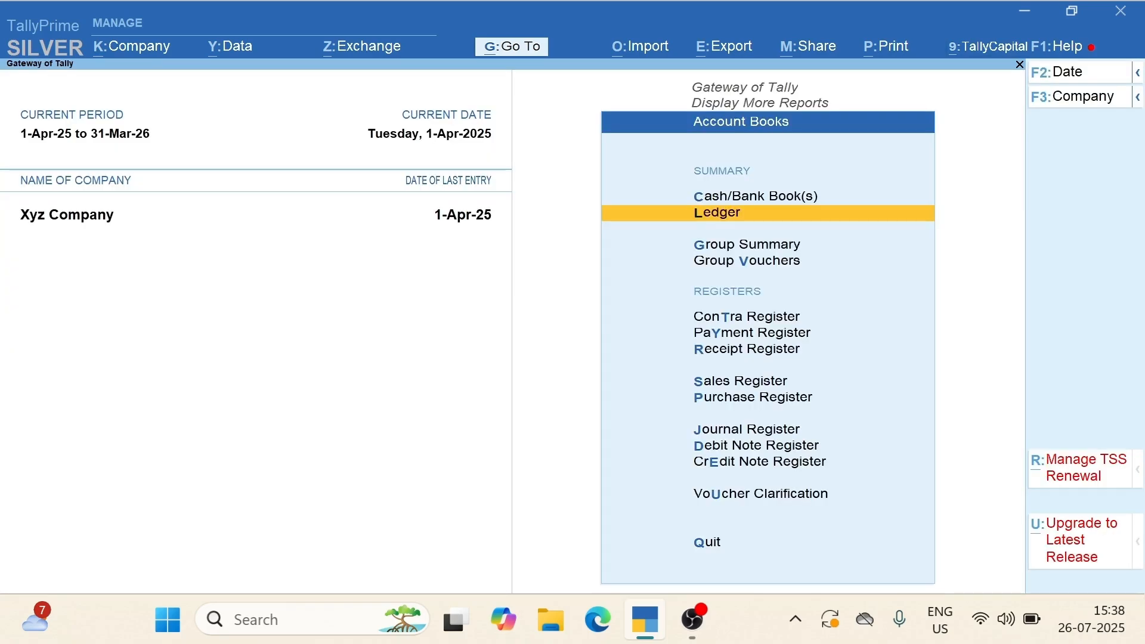
{"action": "key", "text": "Escape"}
{"action": "key", "text": "Escape"}
{"action": "key", "text": "Escape"}
{"action": "key", "text": "Escape"}
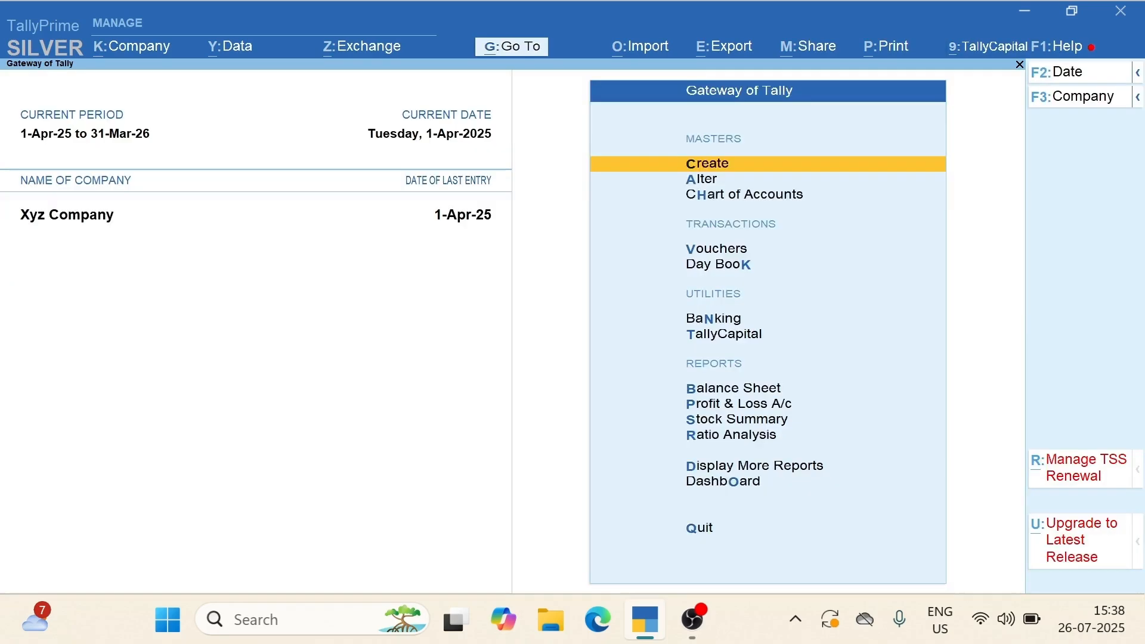